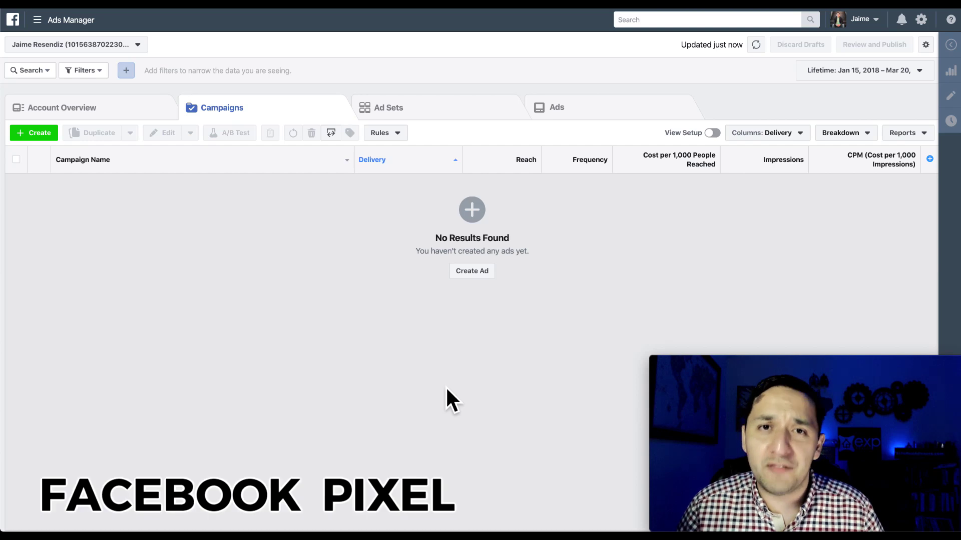
Step: Go to the Events Manager pixels page through All Tools and open the Beta Pixel overview
left_click(59, 21)
left_click(93, 316)
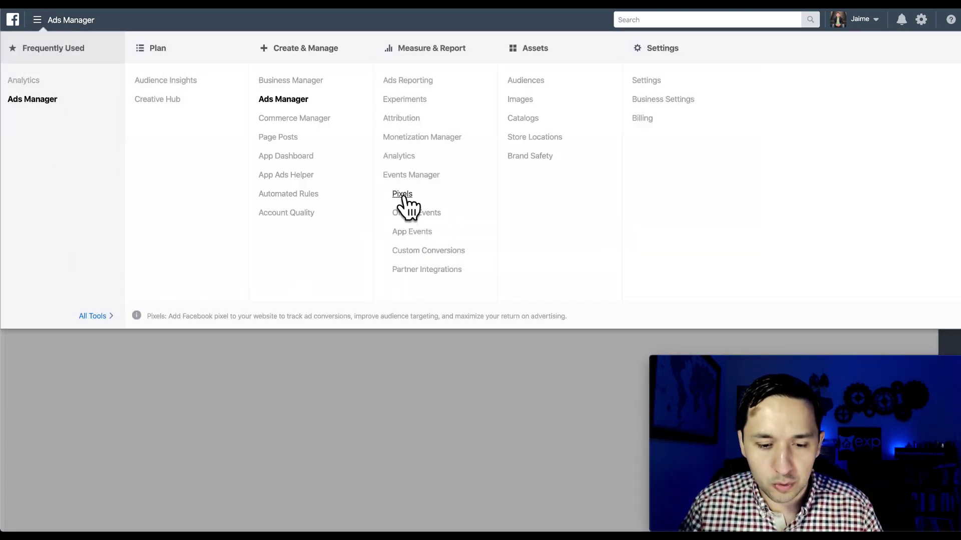
left_click(406, 197)
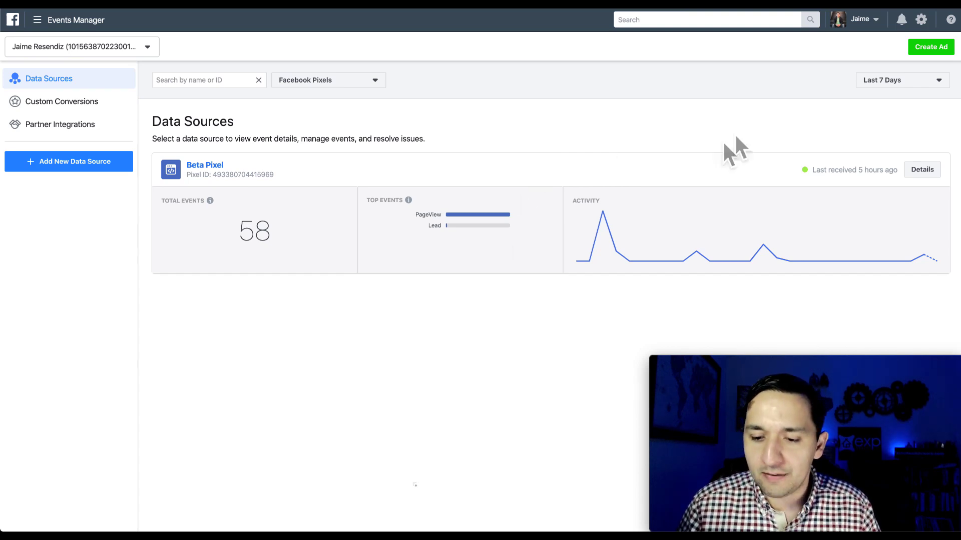
left_click(922, 170)
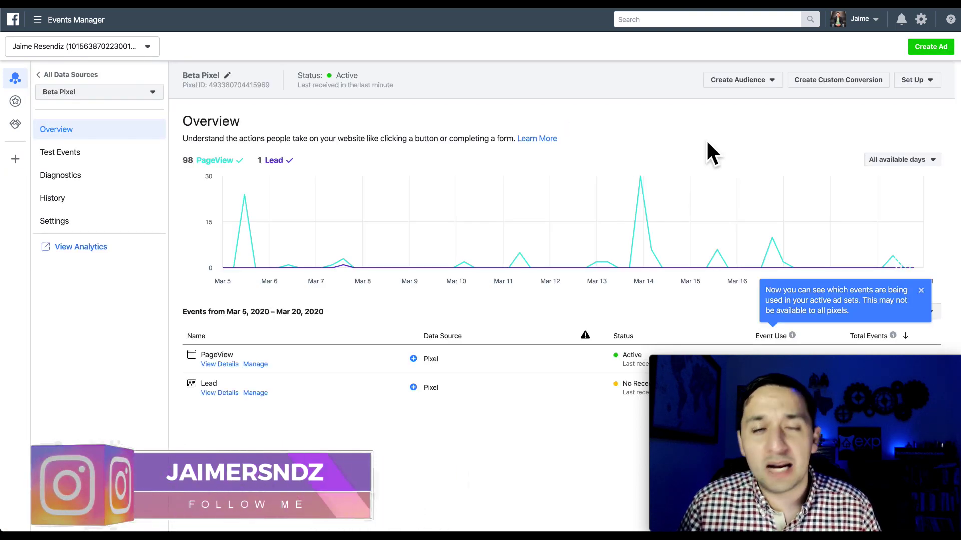
Step: Start Beta Pixel installation, browse the Partner Integration options, then go back to the install methods
left_click(915, 80)
left_click(913, 95)
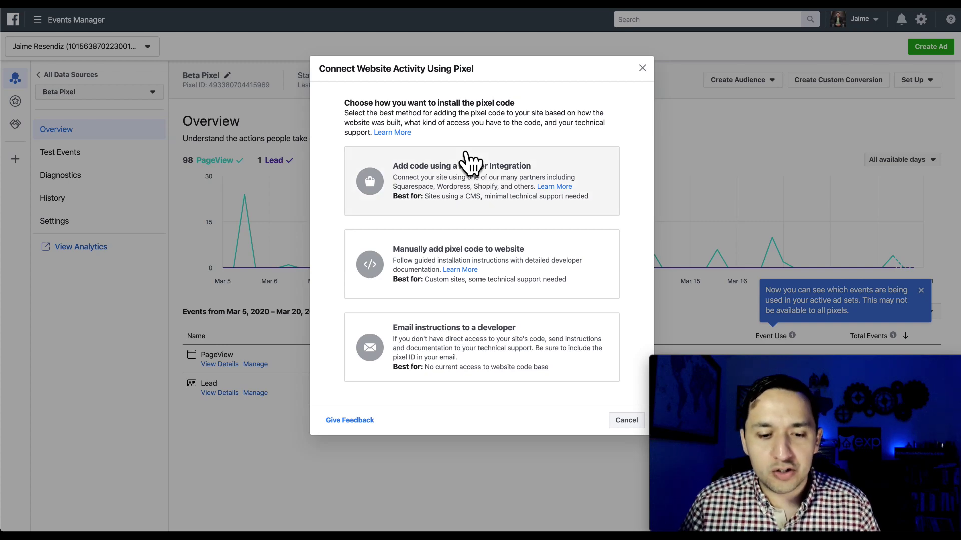
left_click(460, 186)
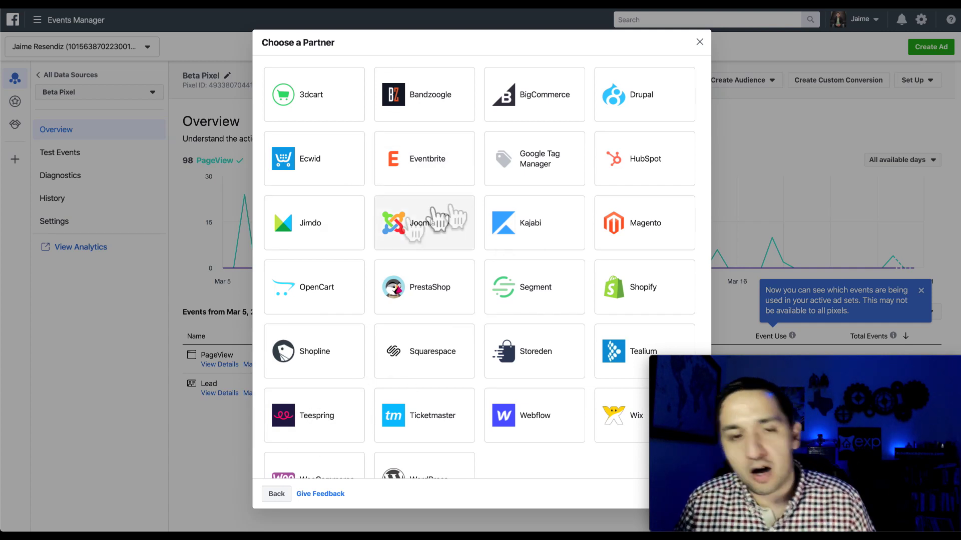
scroll(468, 428, "down", 2)
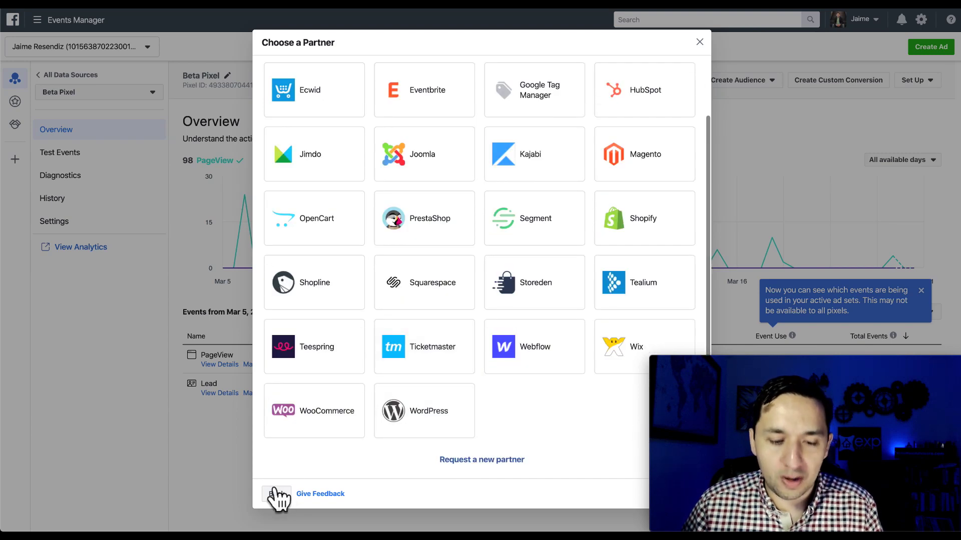
left_click(277, 494)
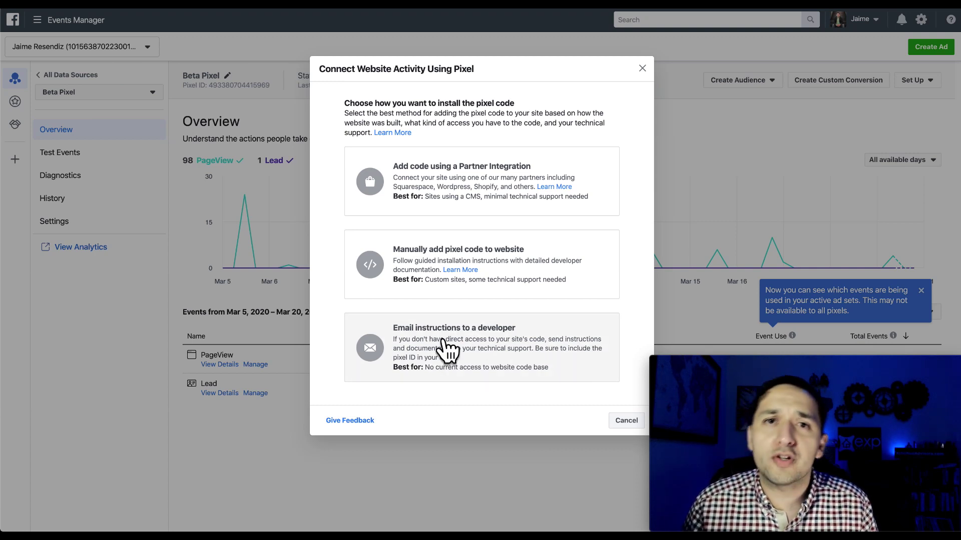
Step: Choose manual pixel code installation and copy the pixel base code
left_click(427, 258)
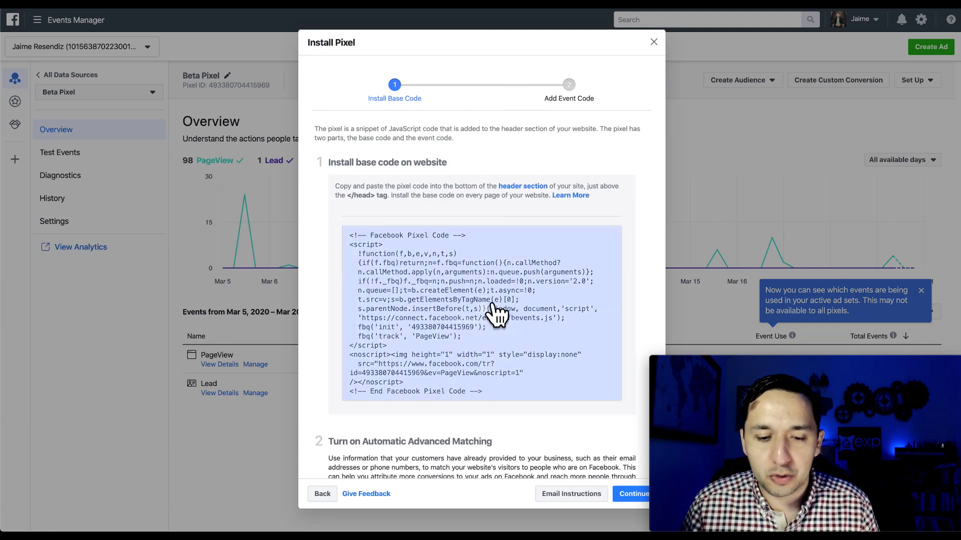
left_click(489, 313)
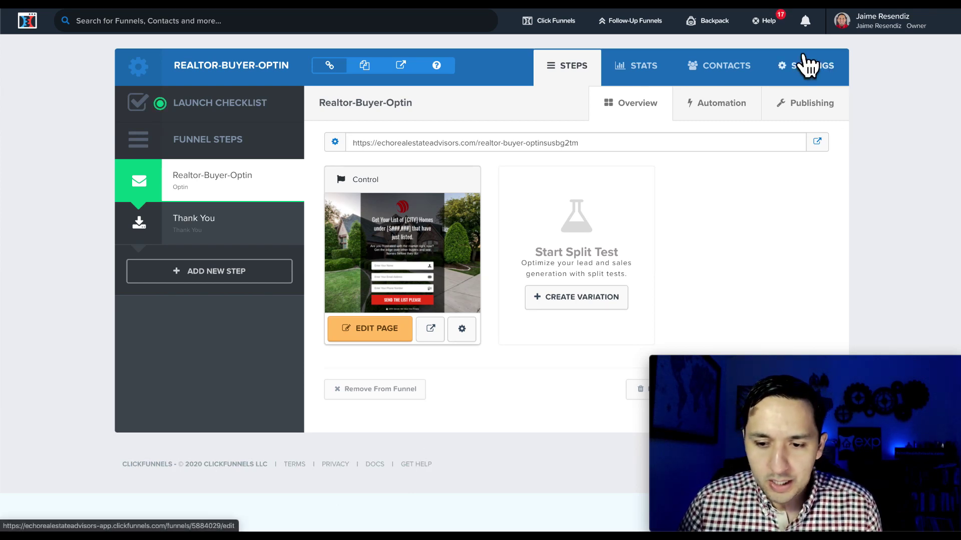
Step: In the funnel settings, enlarge the Head Tracking Code box and paste the pixel code in
left_click(806, 65)
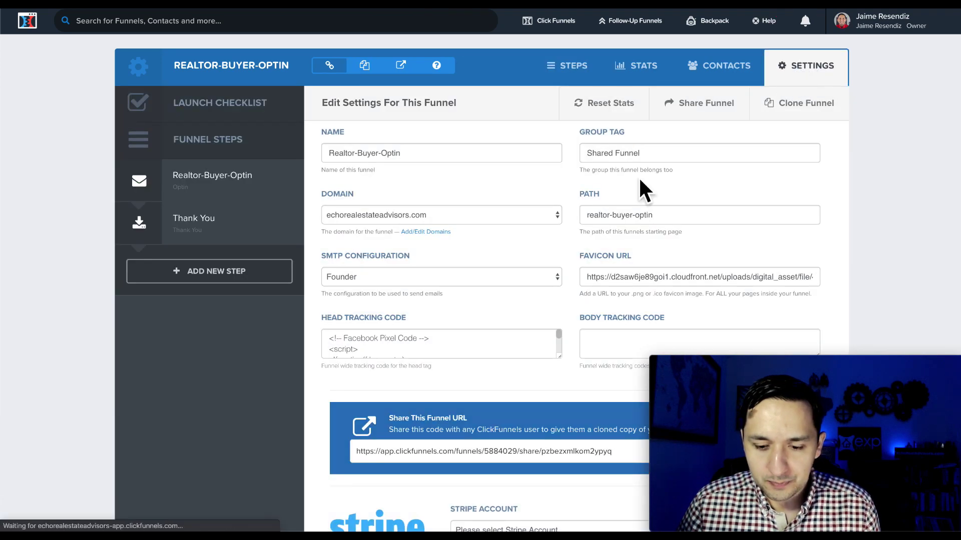
scroll(640, 185, "down", 4)
triple_click(629, 159)
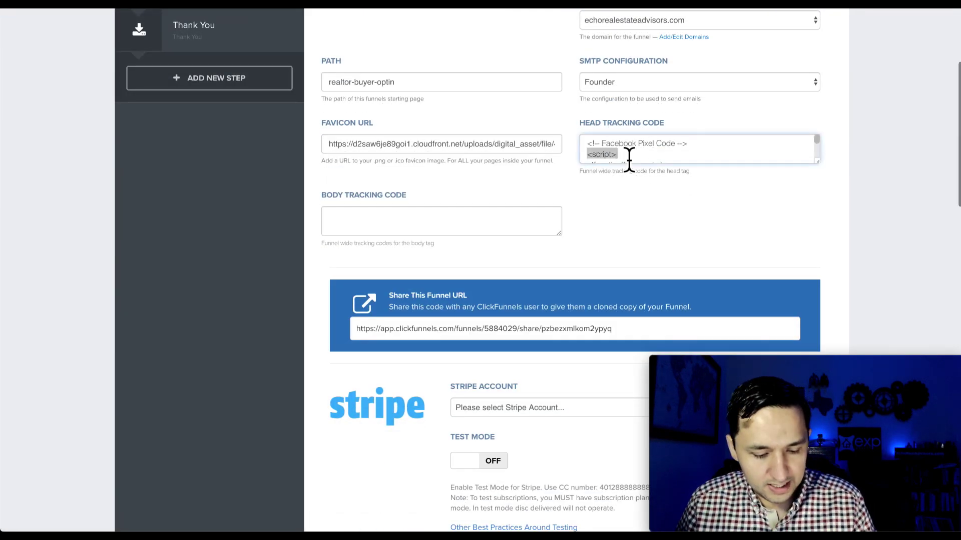
left_click_drag(833, 176, 854, 275)
left_click(722, 216)
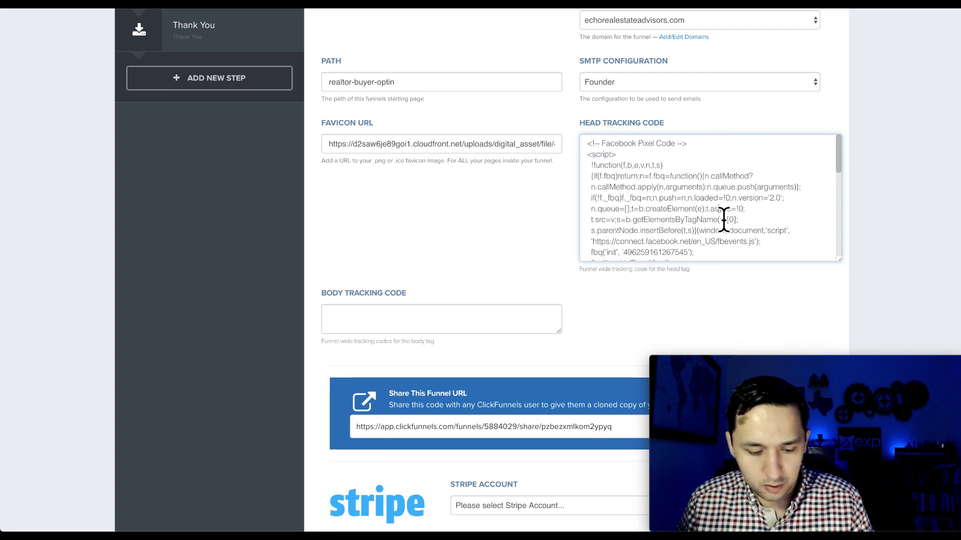
key("ctrl+a")
key("ctrl+v")
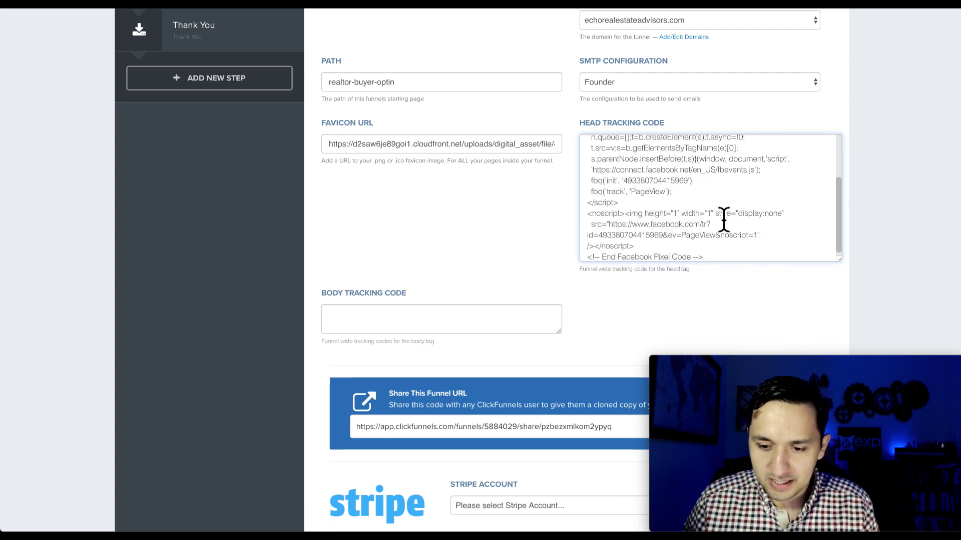
Step: Replace all Head Tracking Code with the Facebook pixel code and save the funnel settings
scroll(724, 218, "up", 5)
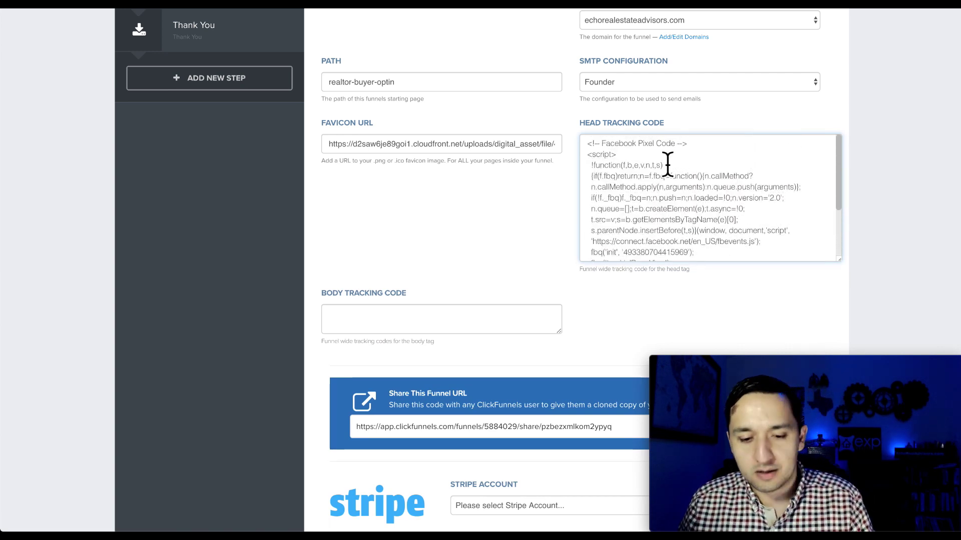
triple_click(653, 179)
key("ctrl+a")
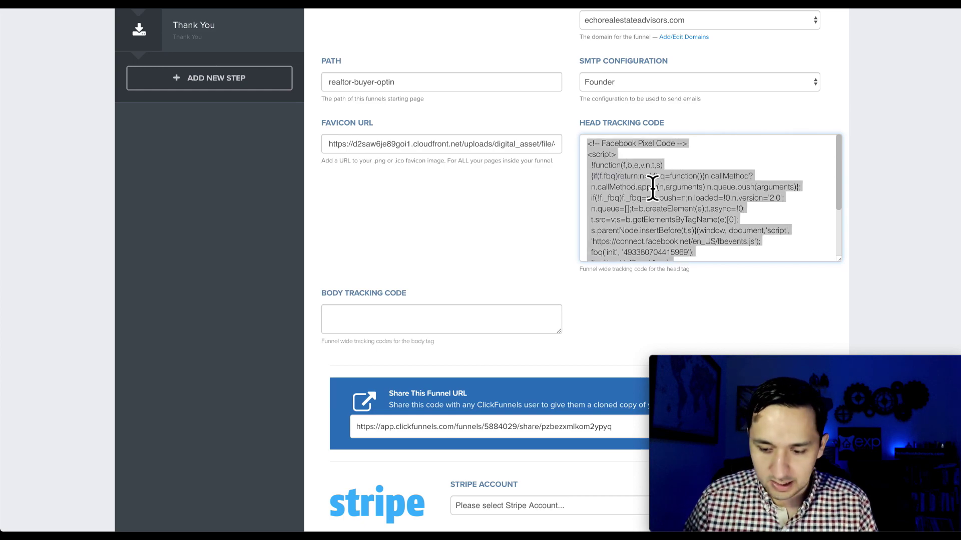
key("BackSpace")
key("ctrl+v")
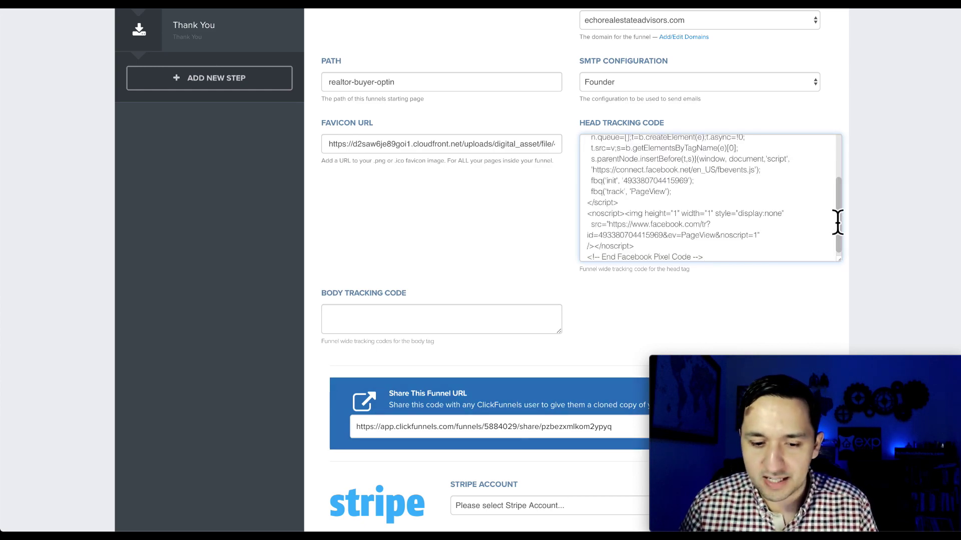
scroll(909, 258, "down", 6)
scroll(902, 245, "up", 6)
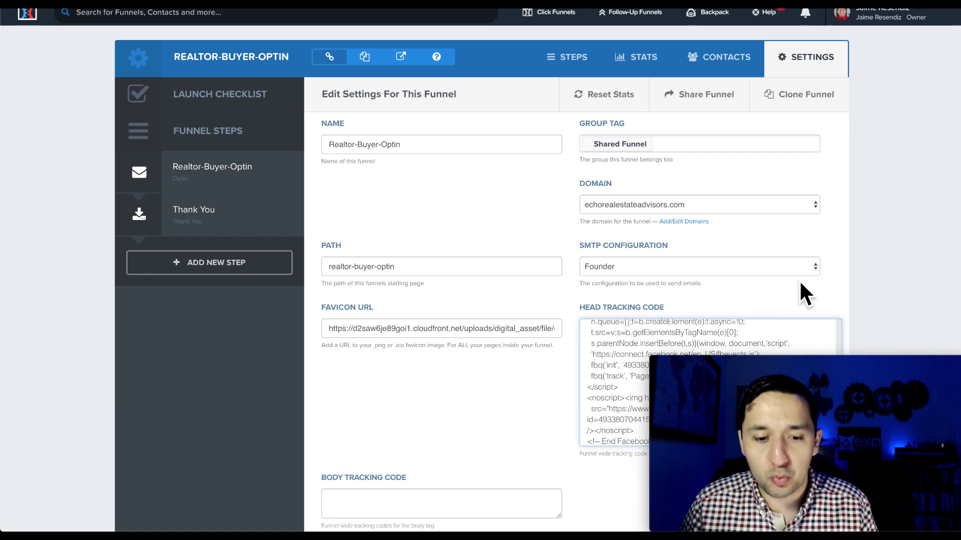
scroll(799, 281, "down", 10)
scroll(800, 280, "down", 5)
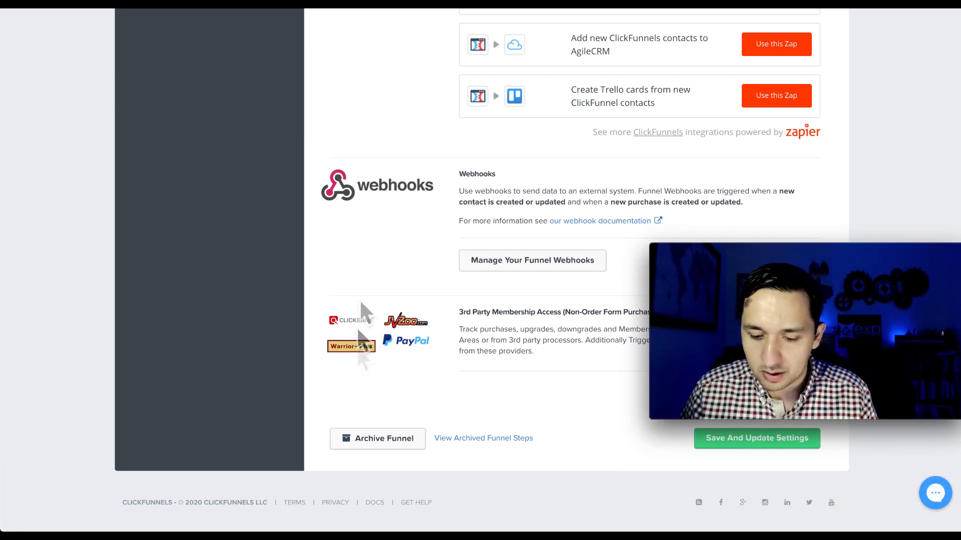
left_click(716, 441)
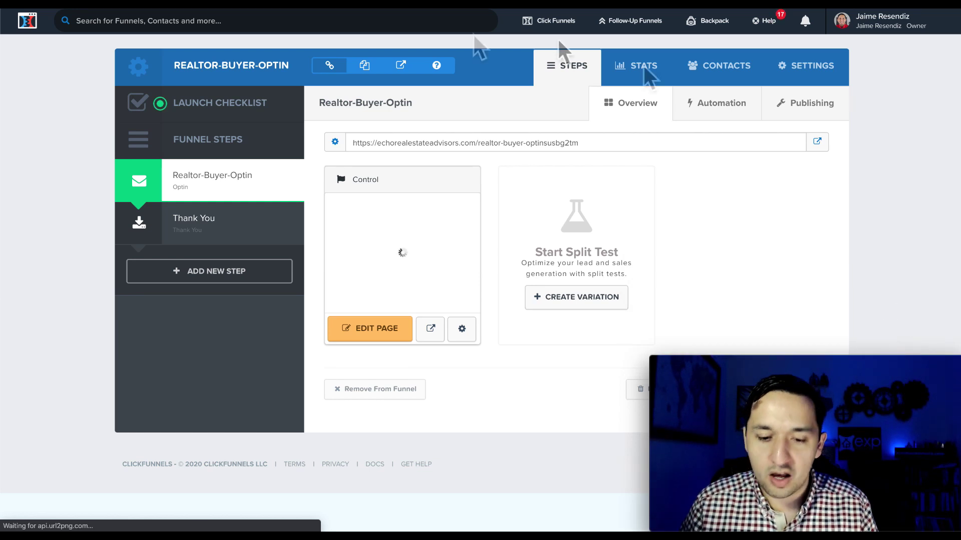
left_click(367, 335)
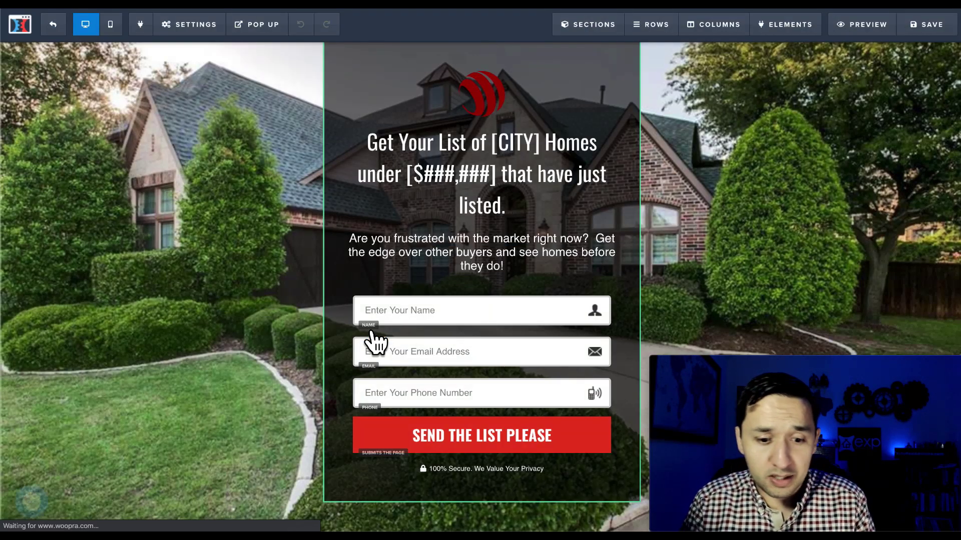
mouse_move(188, 29)
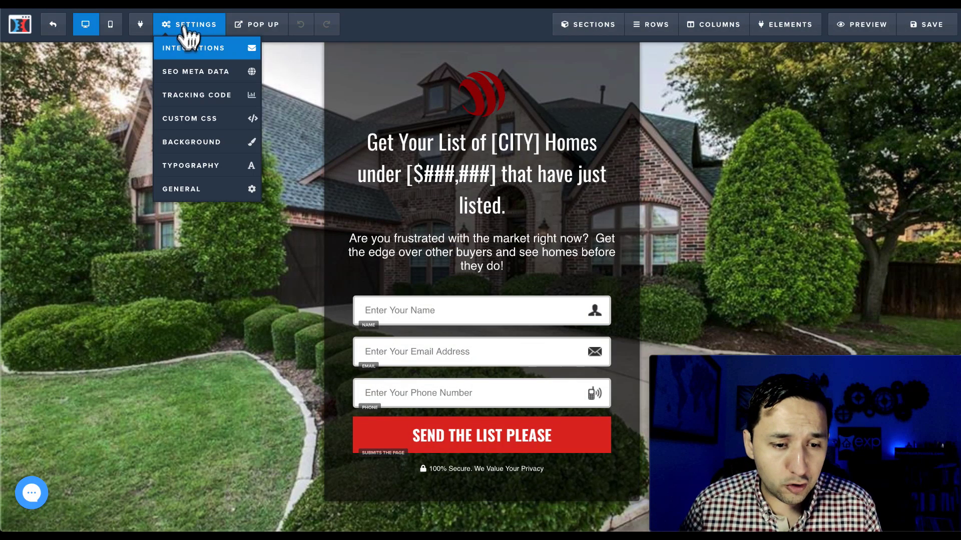
left_click(192, 95)
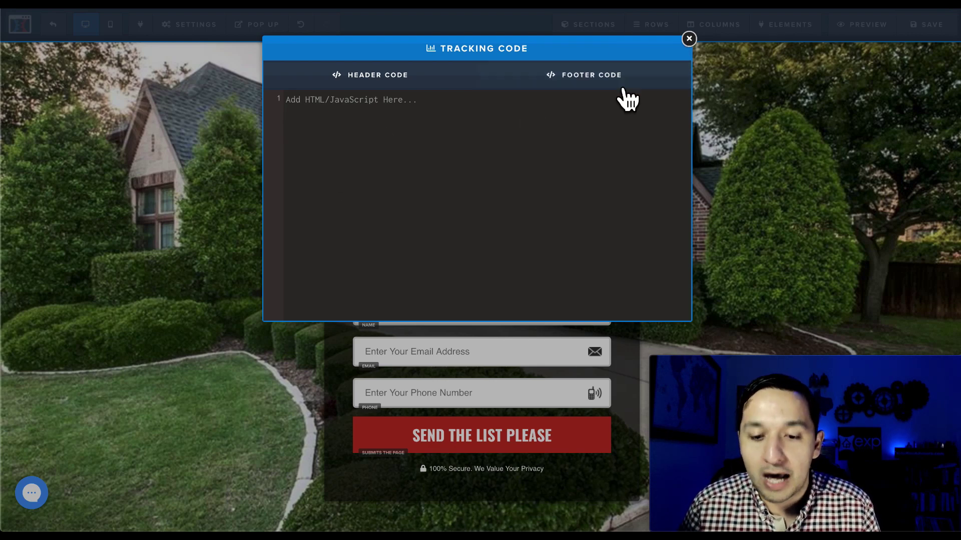
left_click(689, 39)
left_click(50, 28)
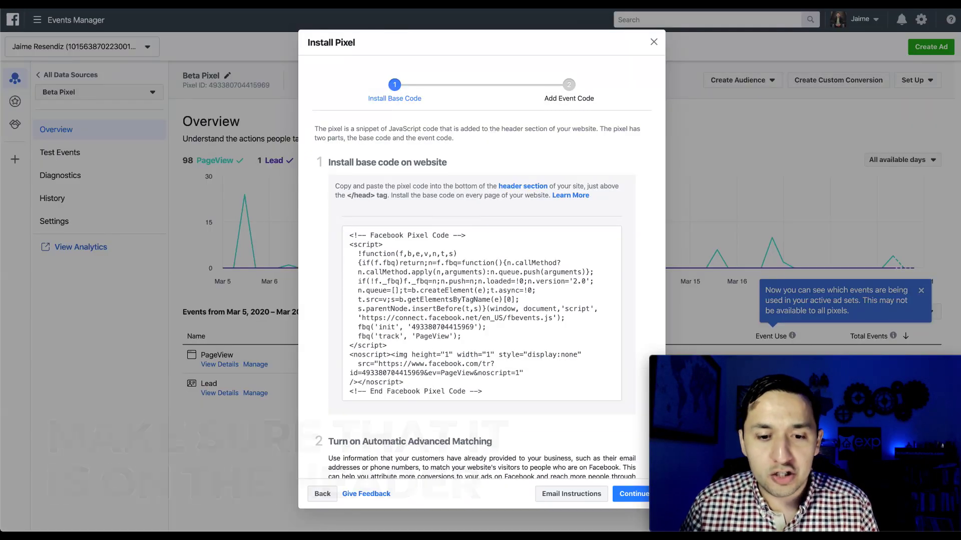
Step: Choose the Event Setup Tool and open the ClickFunnels opt-in page URL in it
scroll(408, 240, "down", 5)
scroll(413, 240, "down", 3)
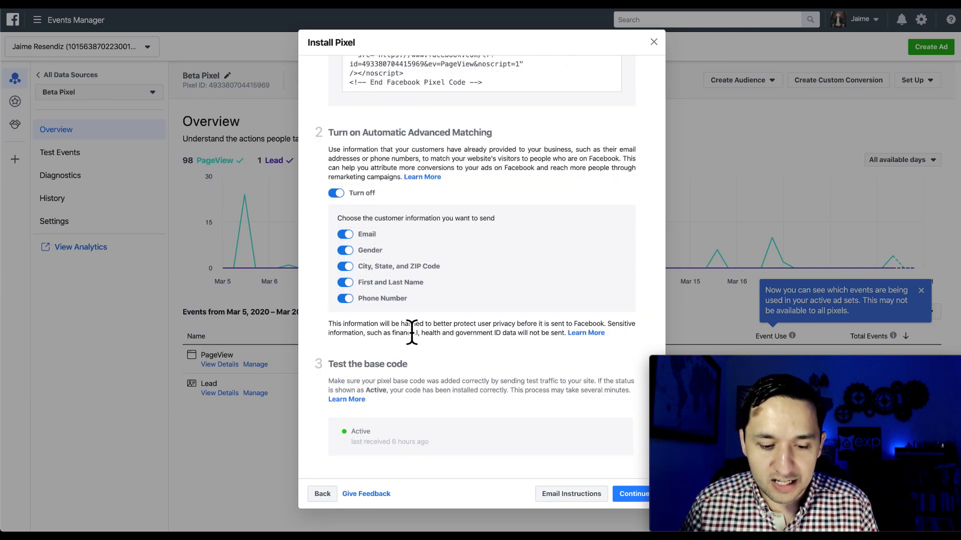
left_click(634, 496)
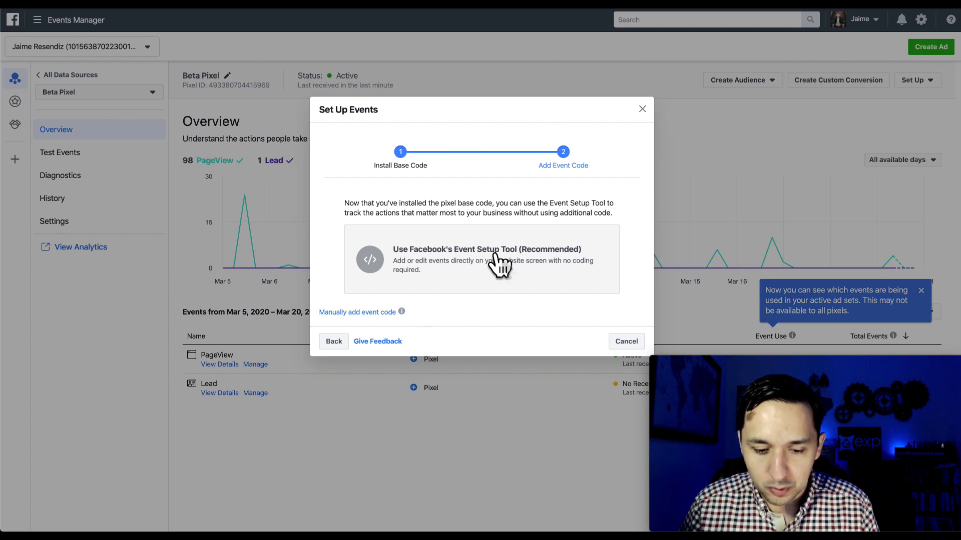
left_click(496, 263)
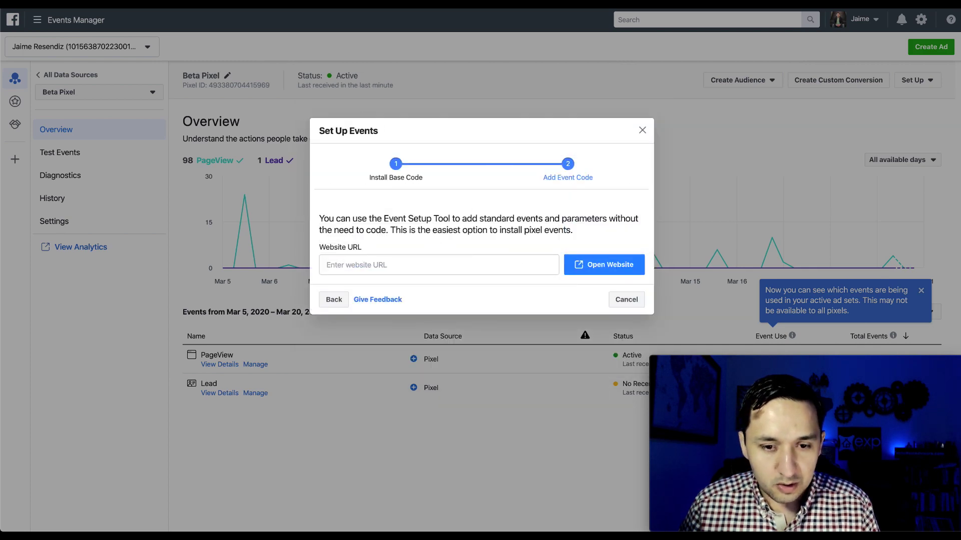
key("alt+Tab")
left_click(415, 144)
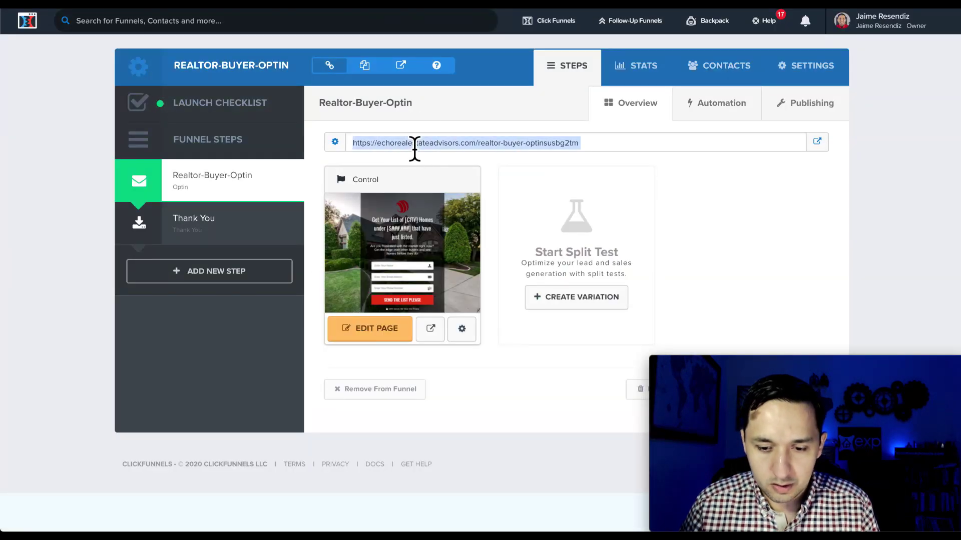
key("alt+Tab")
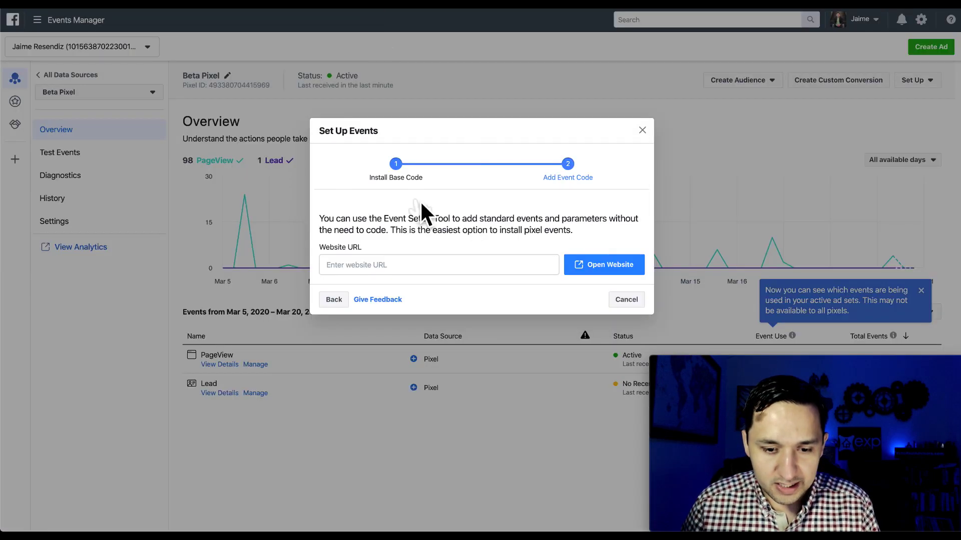
left_click(373, 265)
key("ctrl+v")
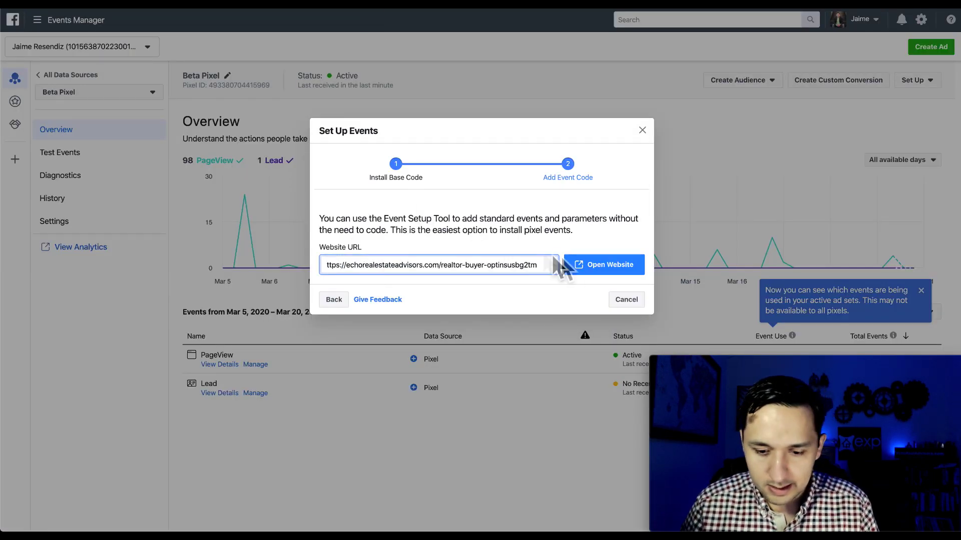
left_click(593, 266)
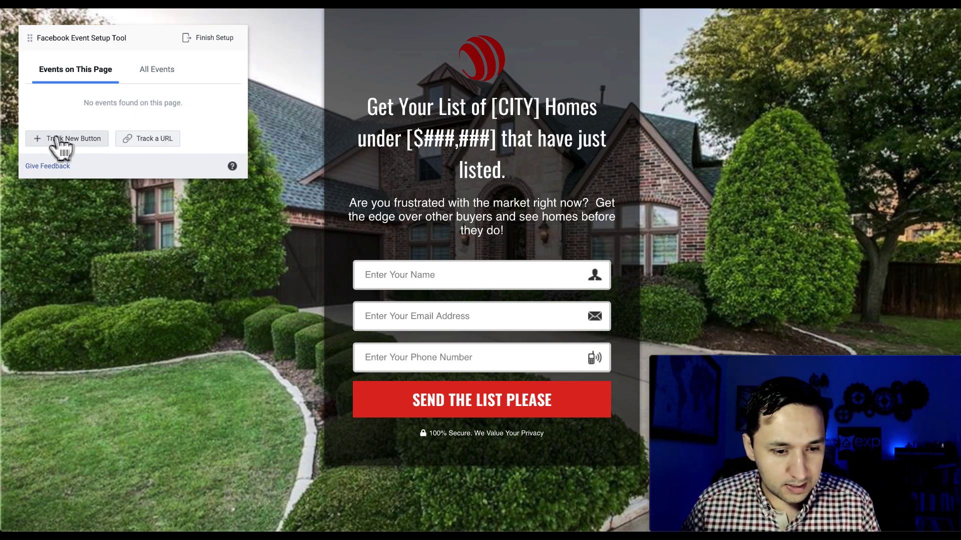
Step: Track the SEND THE LIST PLEASE button as a Lead event
left_click(87, 139)
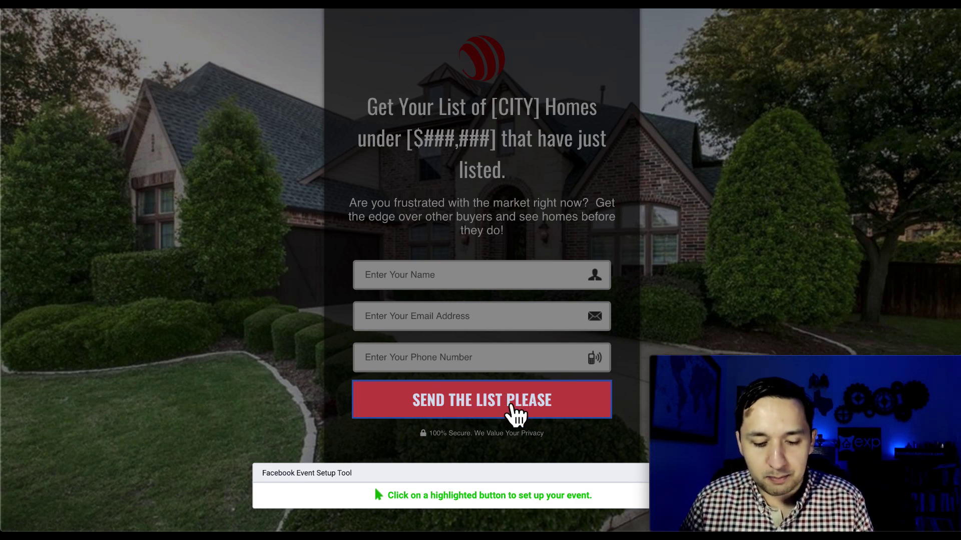
left_click_drag(742, 356, 741, 293)
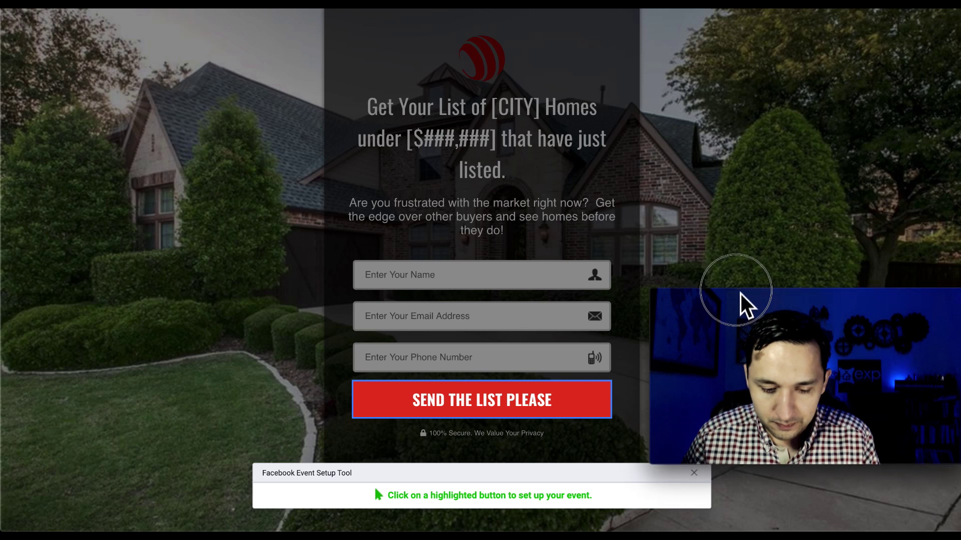
left_click(421, 408)
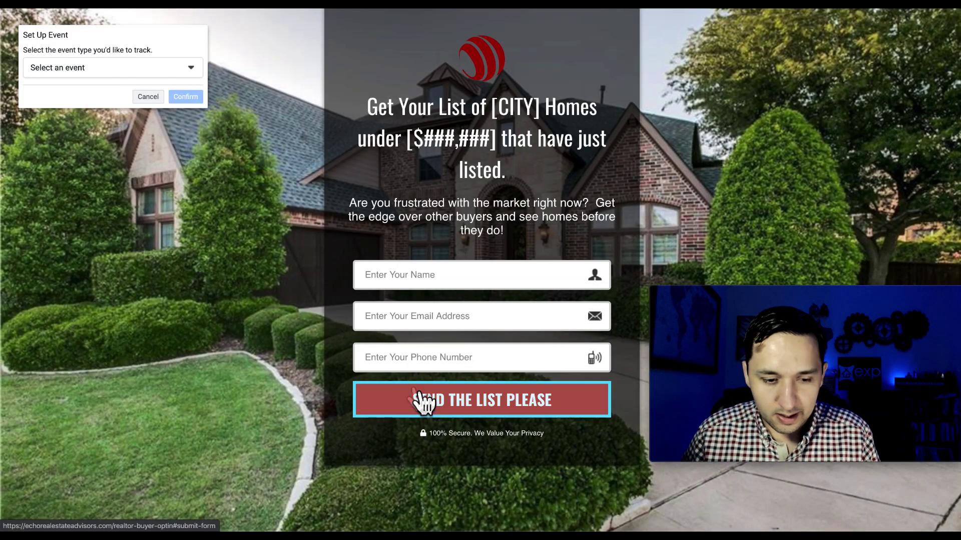
left_click(137, 67)
left_click(103, 143)
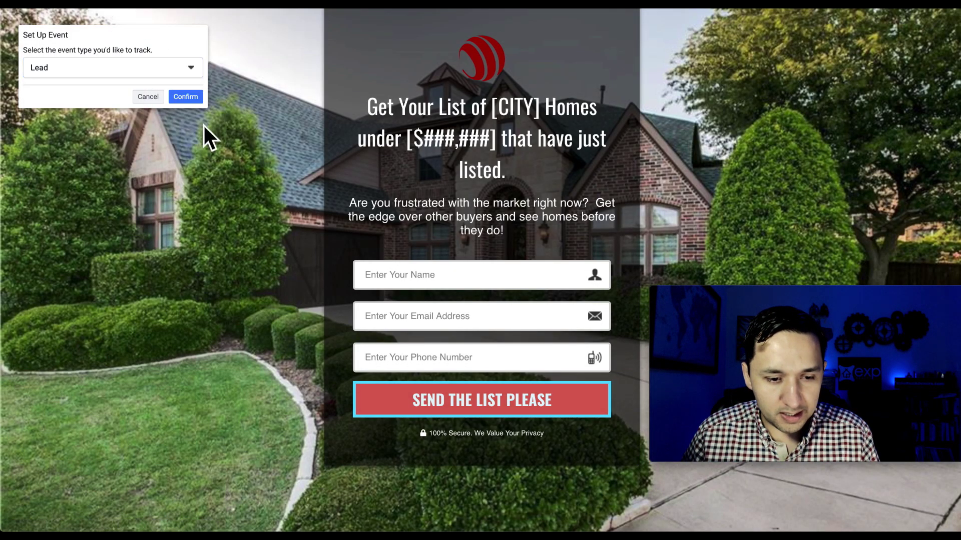
left_click(190, 97)
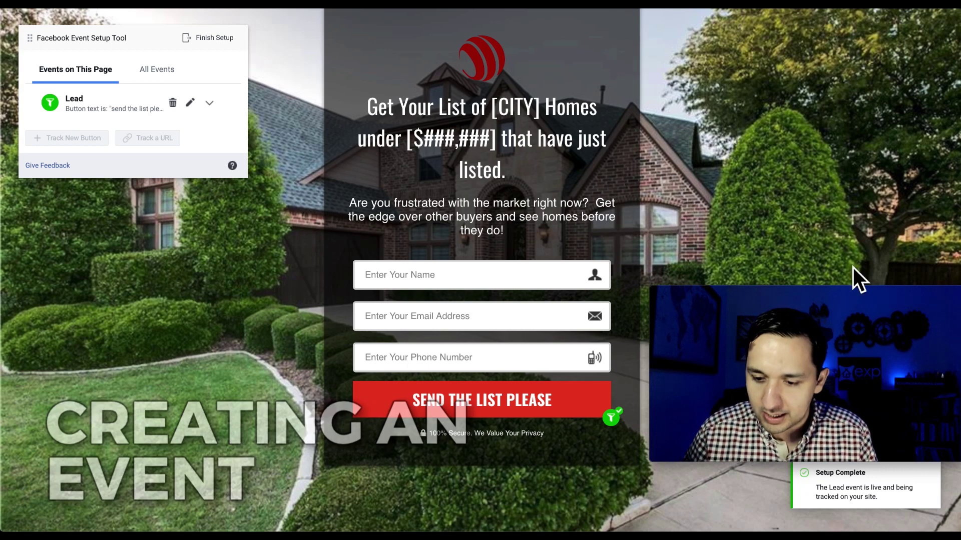
Step: Finish the event setup, saving the new Lead event
left_click_drag(860, 287, 864, 371)
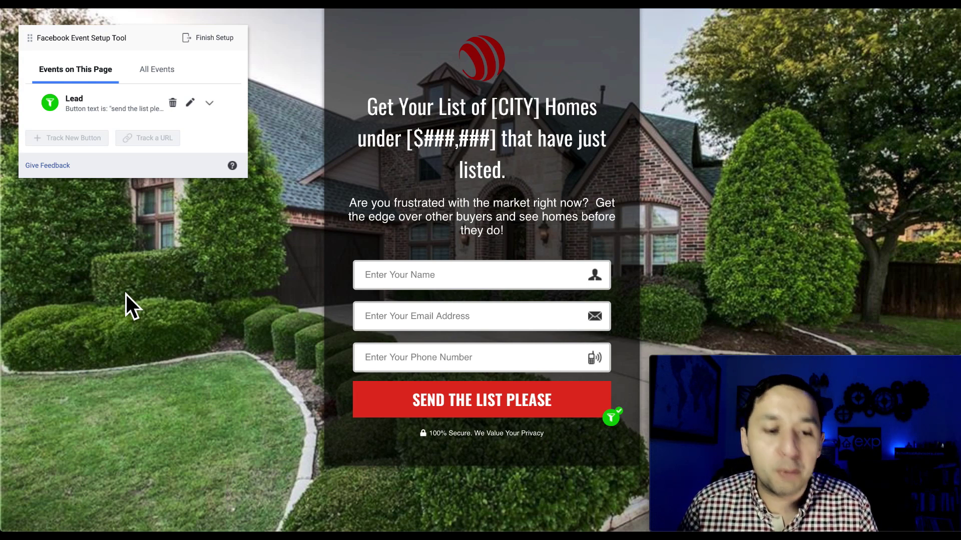
left_click(209, 49)
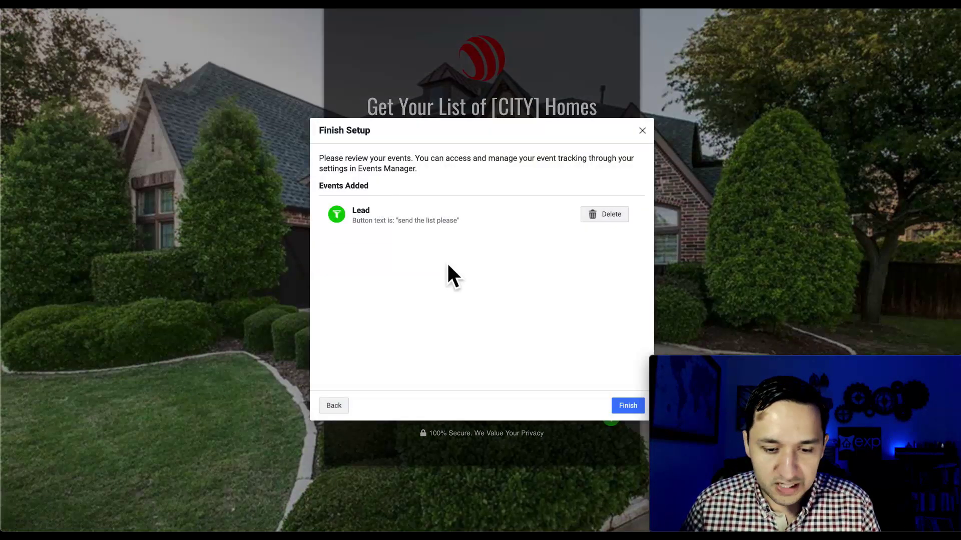
left_click(623, 406)
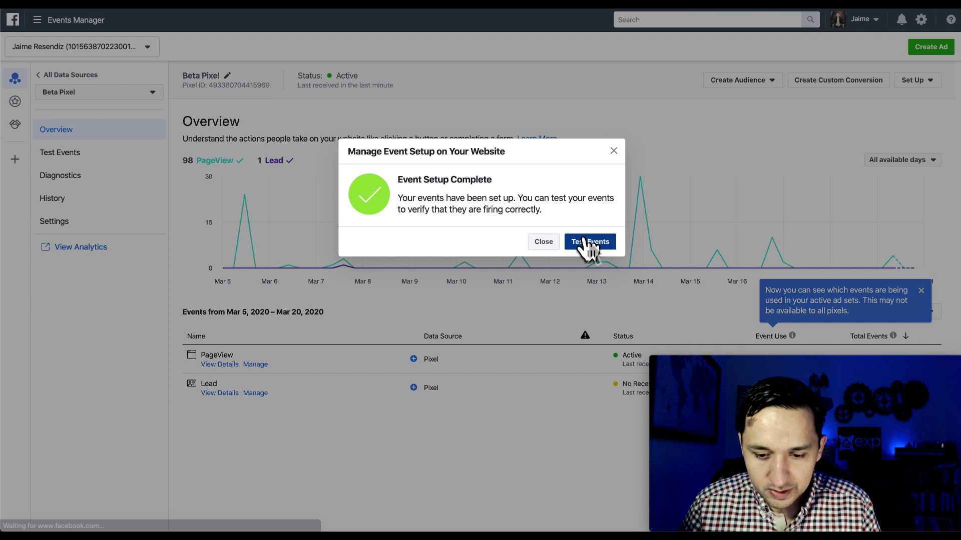
Step: Use Test Events to load echorealestateadvisors.com and confirm a PageView event is received
left_click(585, 241)
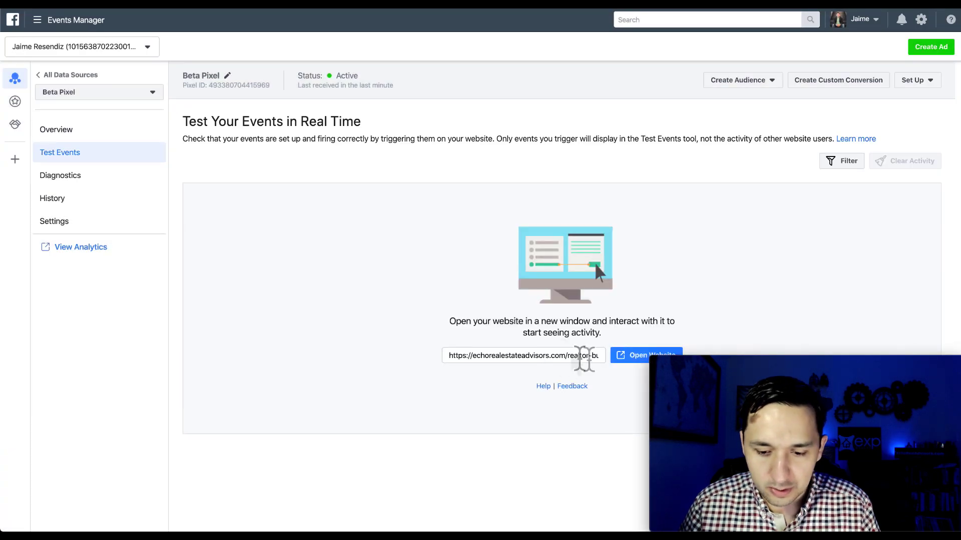
left_click(631, 355)
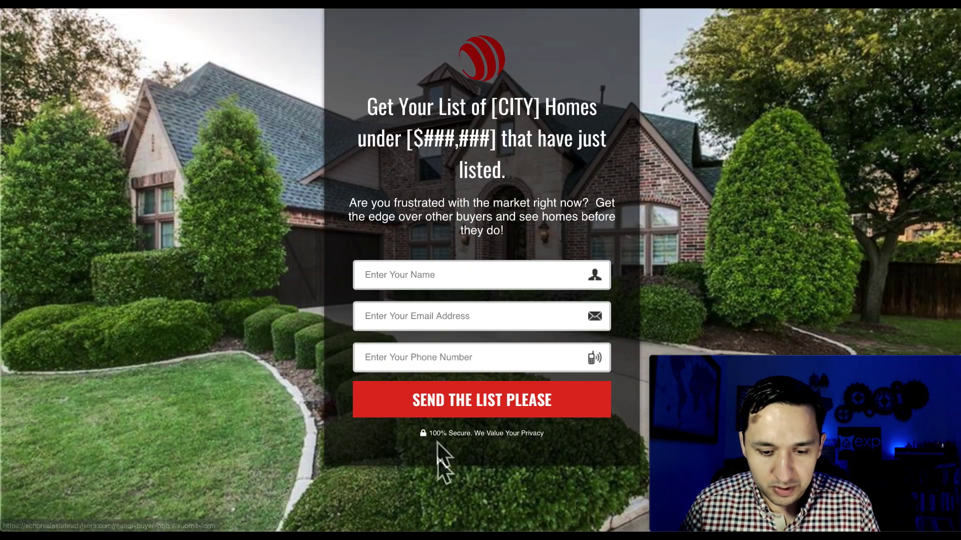
key("super+Tab")
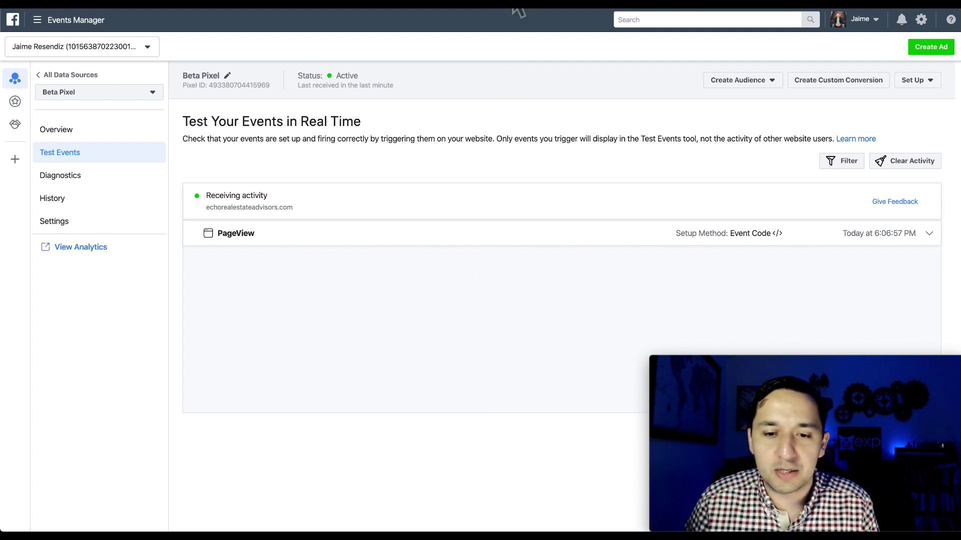
key("super+Tab")
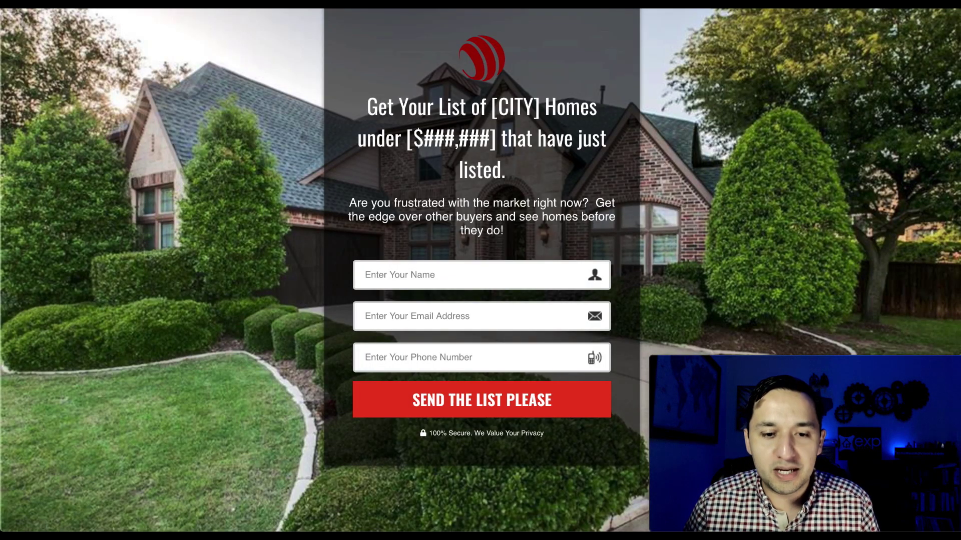
key("super+Tab")
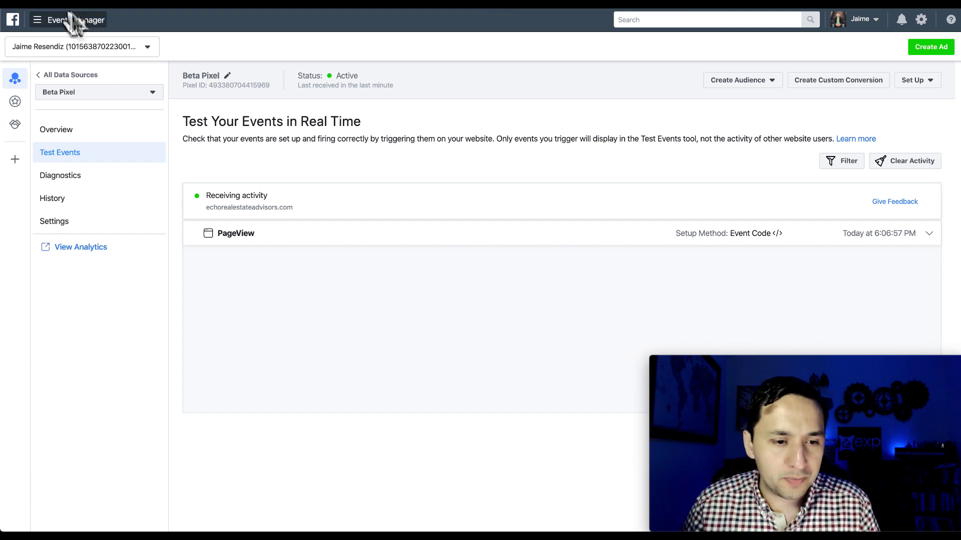
Step: Go to Custom Conversions and start creating a new custom conversion
left_click(57, 27)
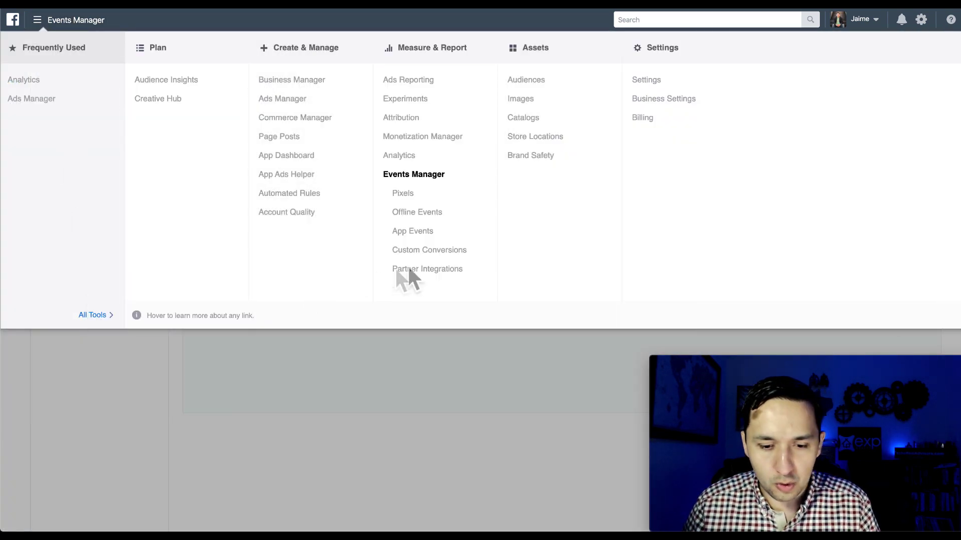
left_click(435, 253)
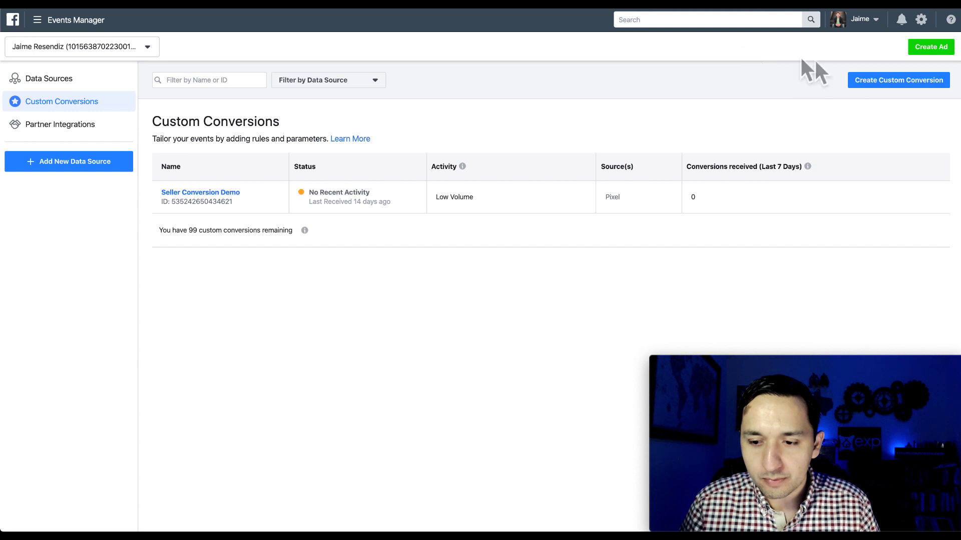
left_click(864, 79)
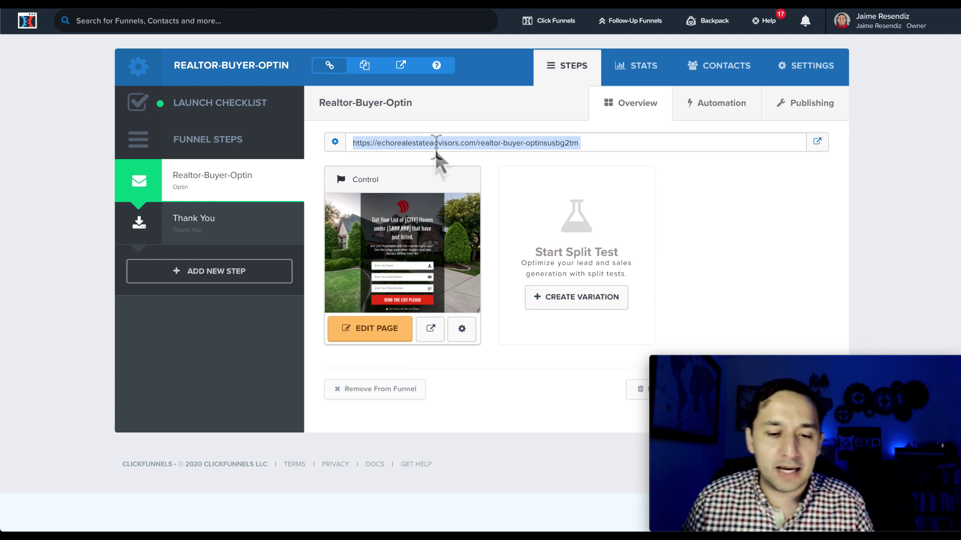
Step: Copy the Thank You step's page URL ending in realtor-buyer-optin-thank-you
left_click(215, 229)
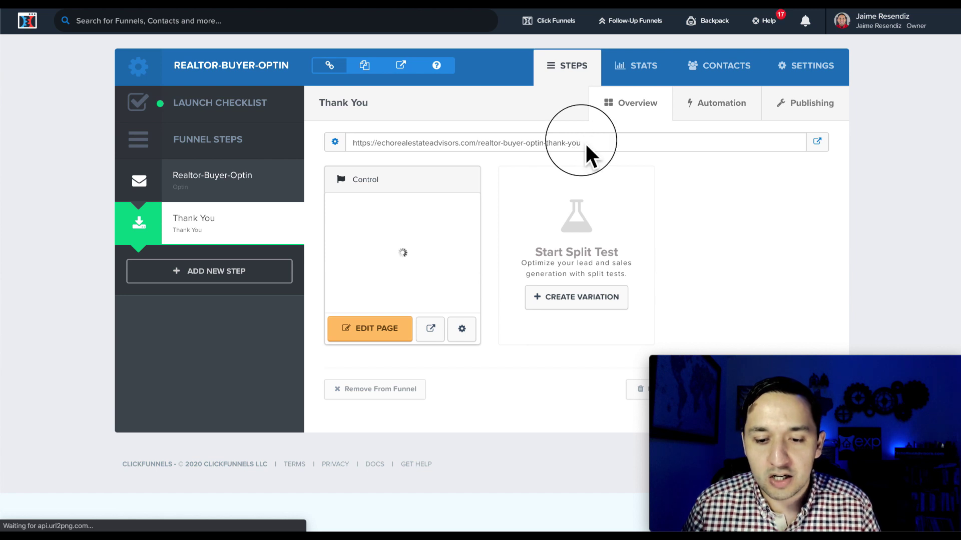
left_click_drag(580, 144, 354, 146)
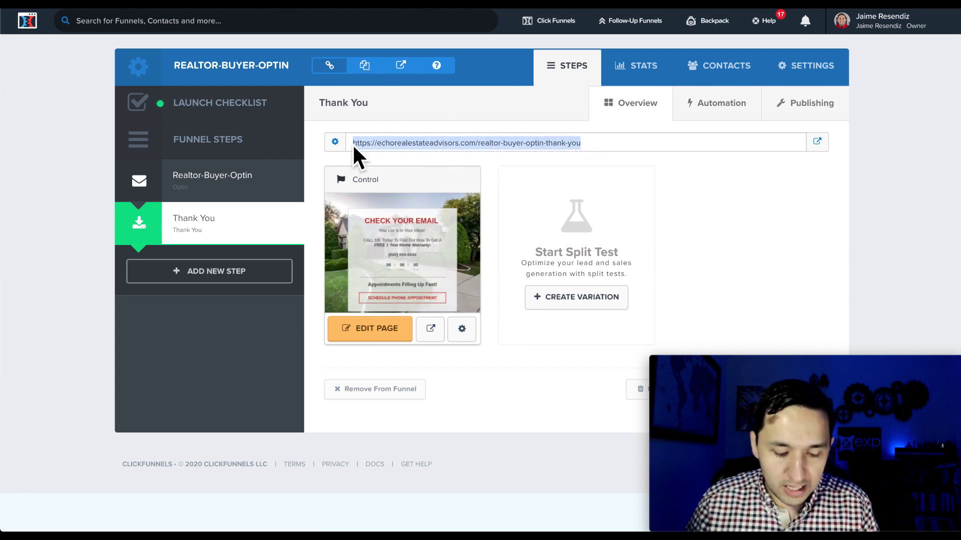
key("ctrl+Tab")
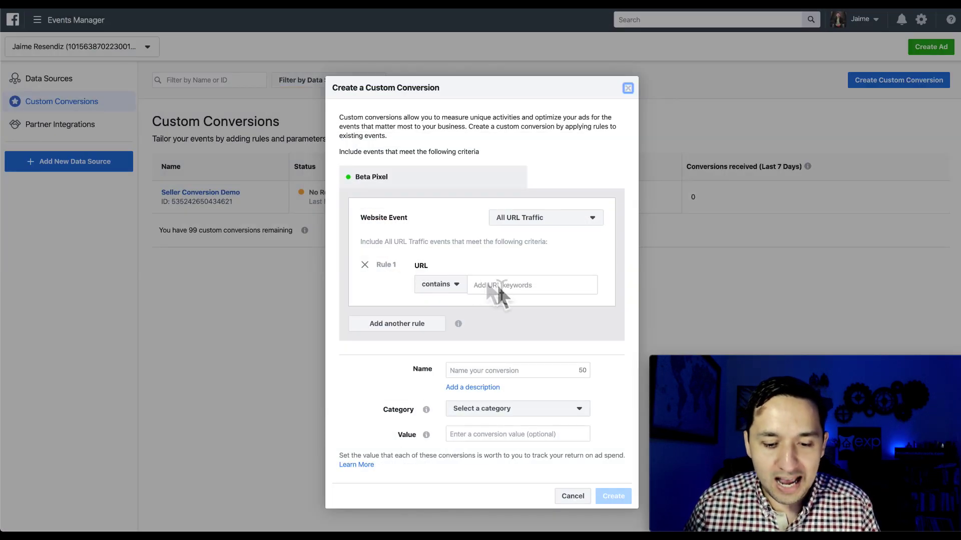
Step: Paste the thank-you page URL into Rule 1's URL keywords field
left_click(502, 288)
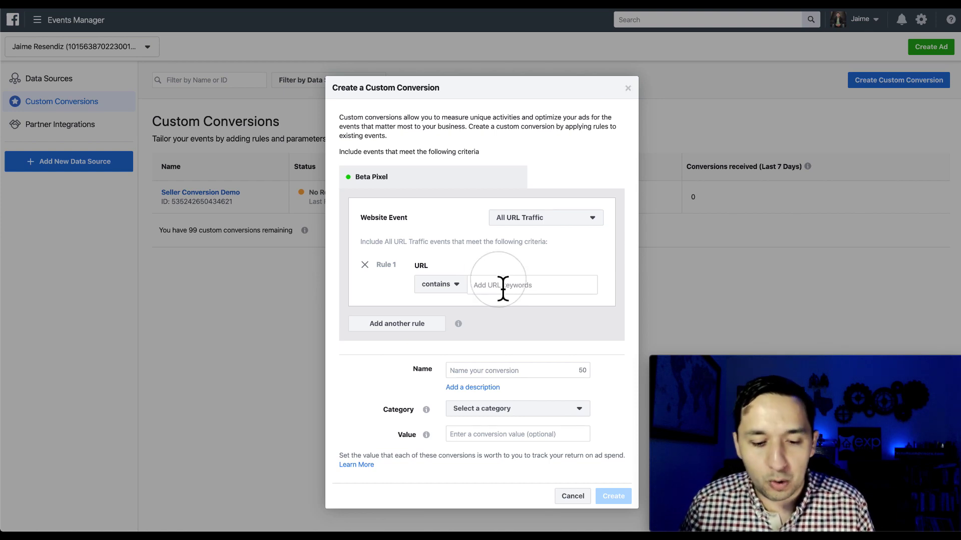
key("ctrl+v")
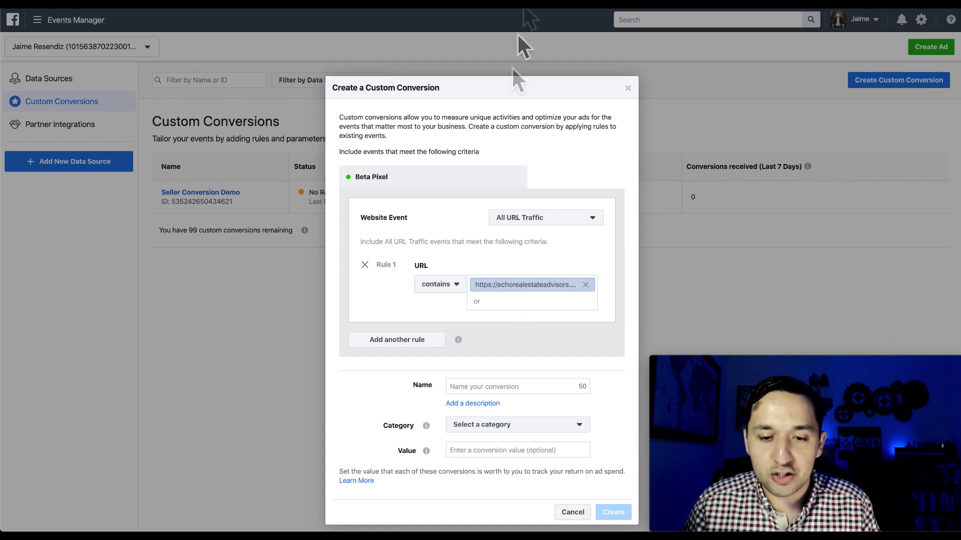
scroll(452, 277, "down", 1)
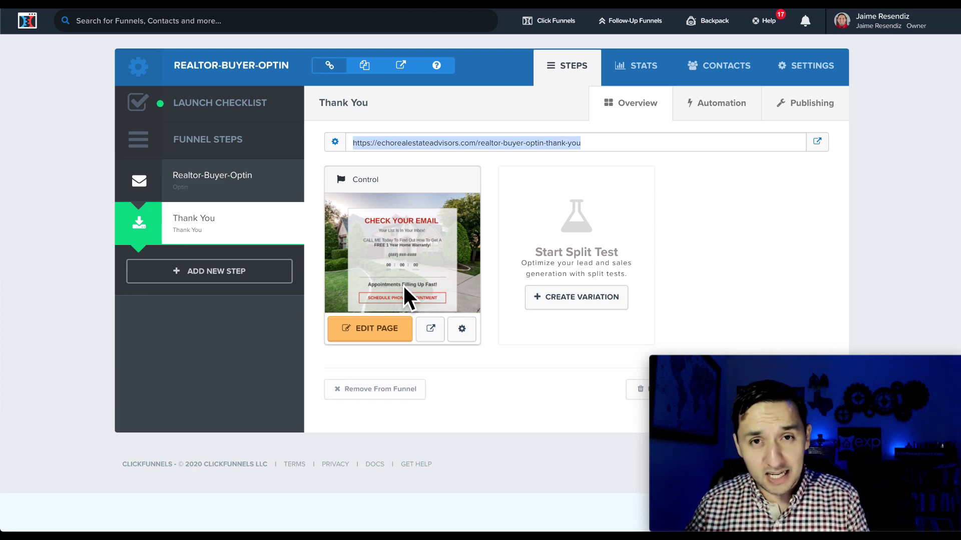
left_click(240, 179)
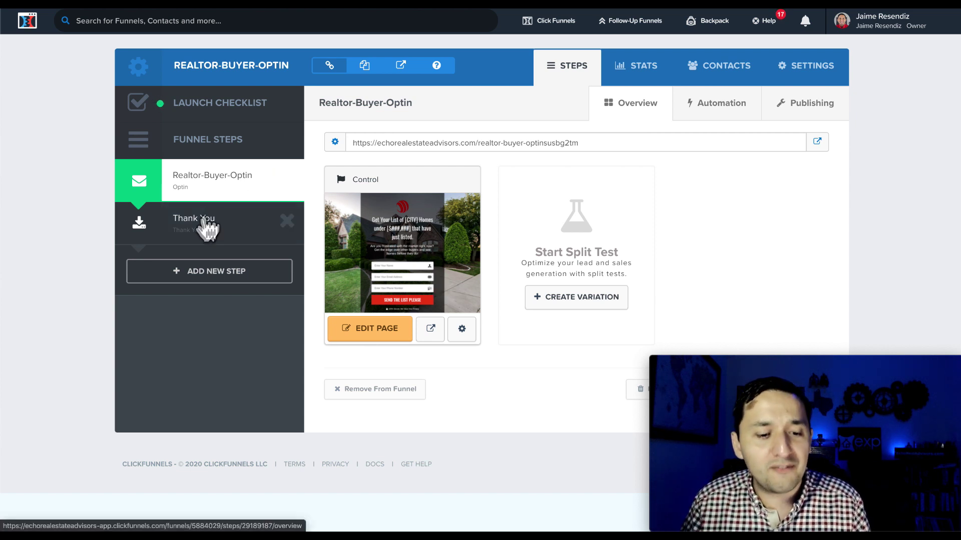
left_click(198, 231)
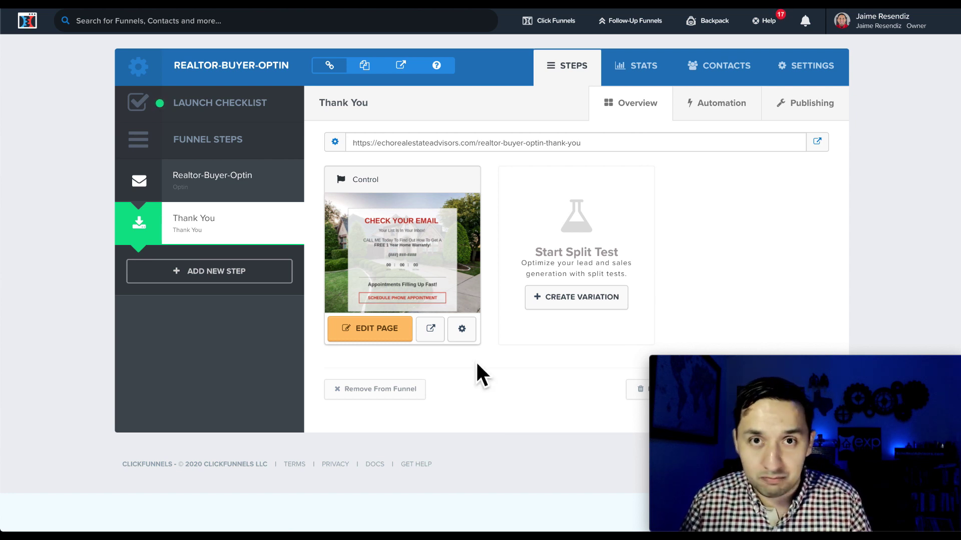
left_click(451, 150)
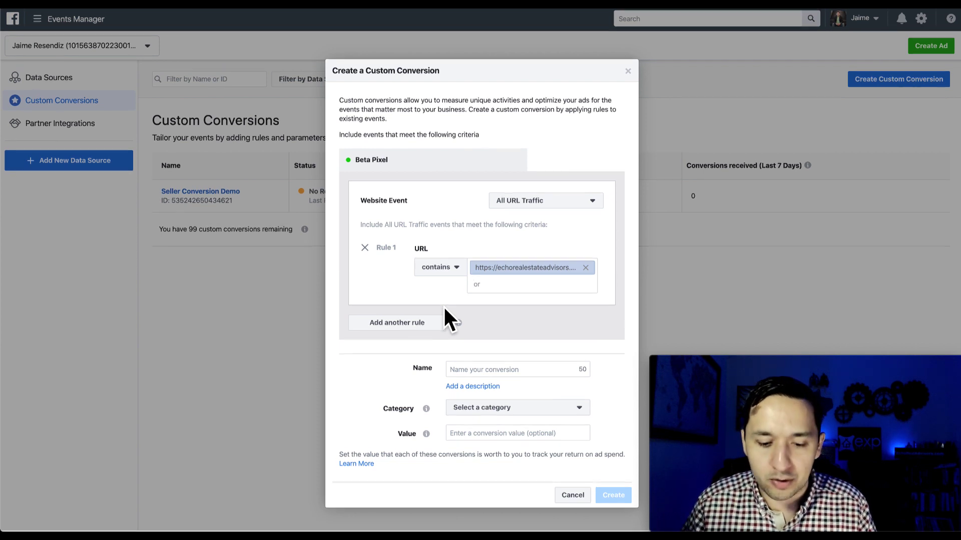
Step: Create the custom conversion 'Buyer List Of Home Conversion' in the Lead category and close its overview
left_click(485, 371)
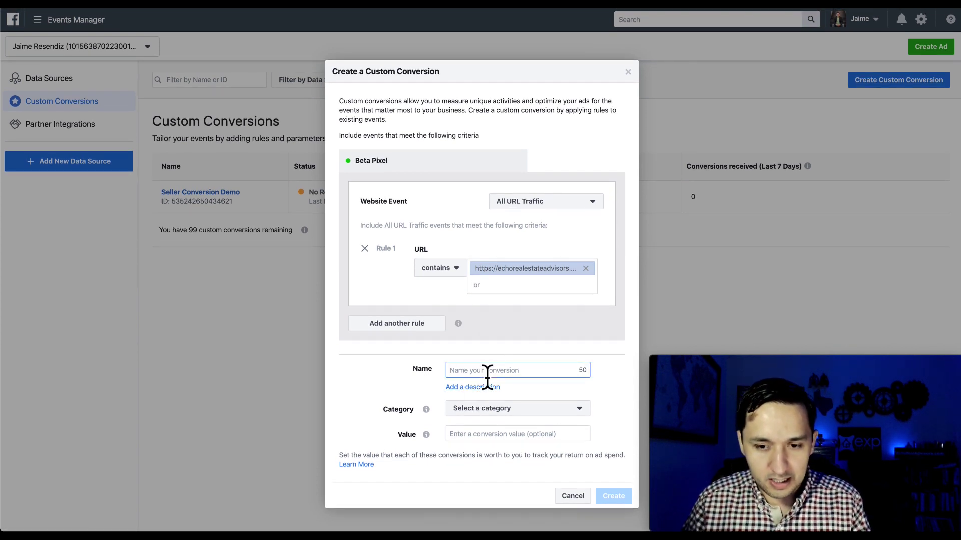
type("Buyer List ")
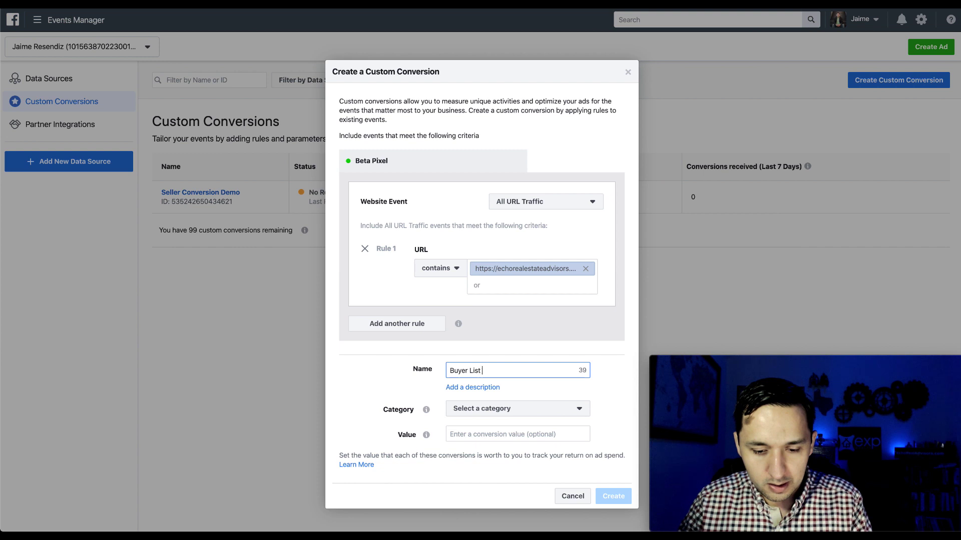
type("Of Home Conversion")
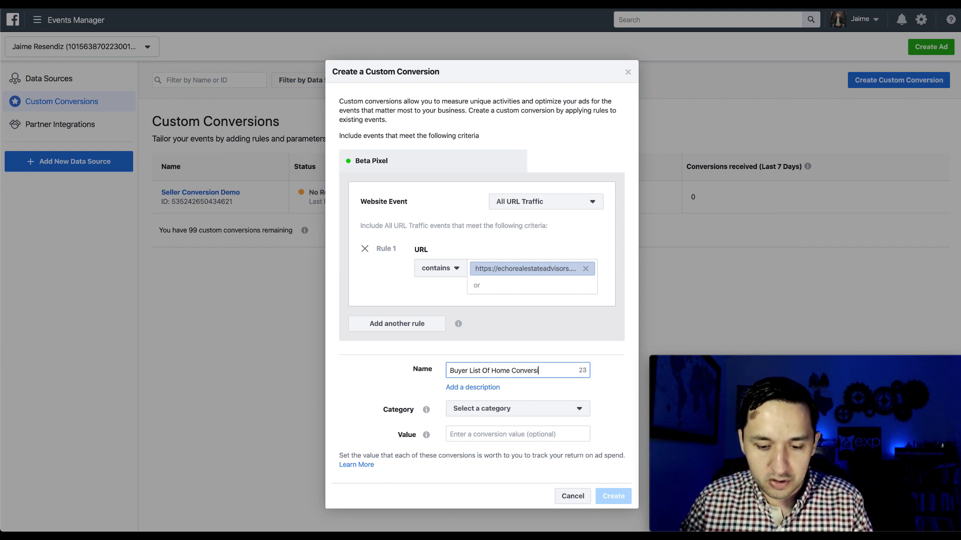
left_click(534, 412)
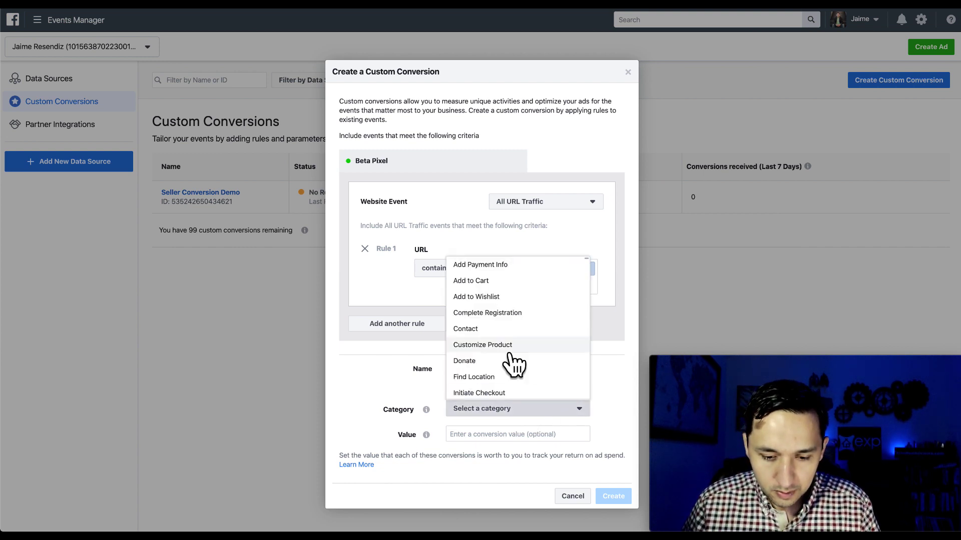
scroll(515, 360, "down", 3)
left_click(479, 264)
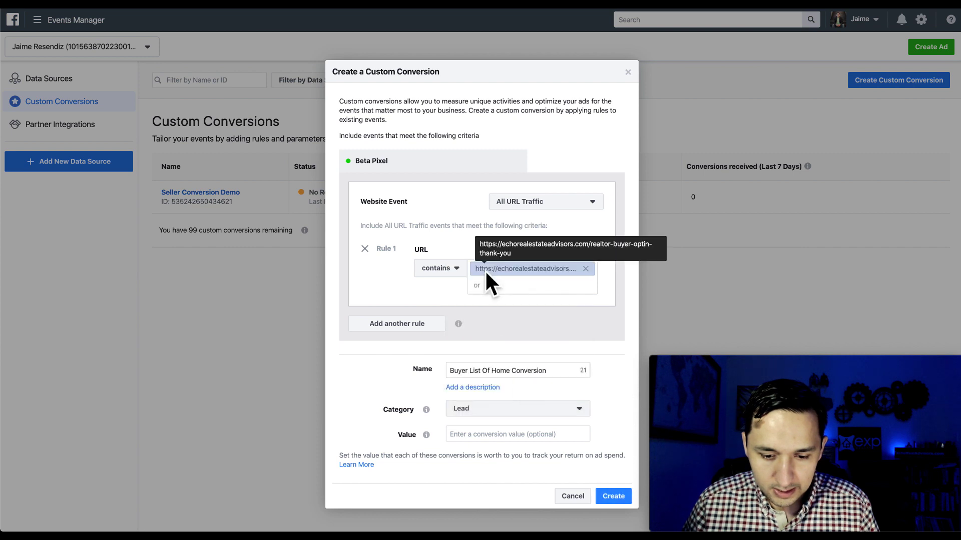
left_click(615, 498)
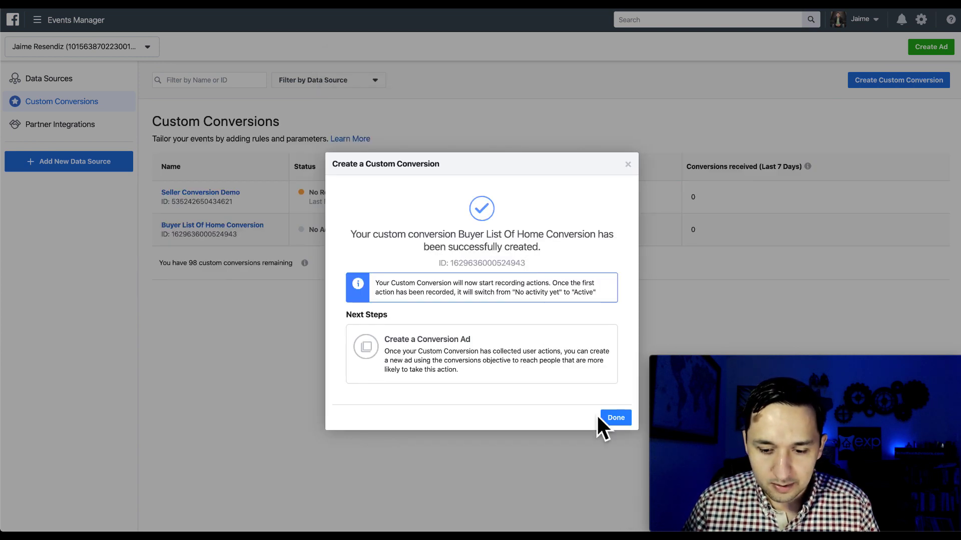
left_click(616, 418)
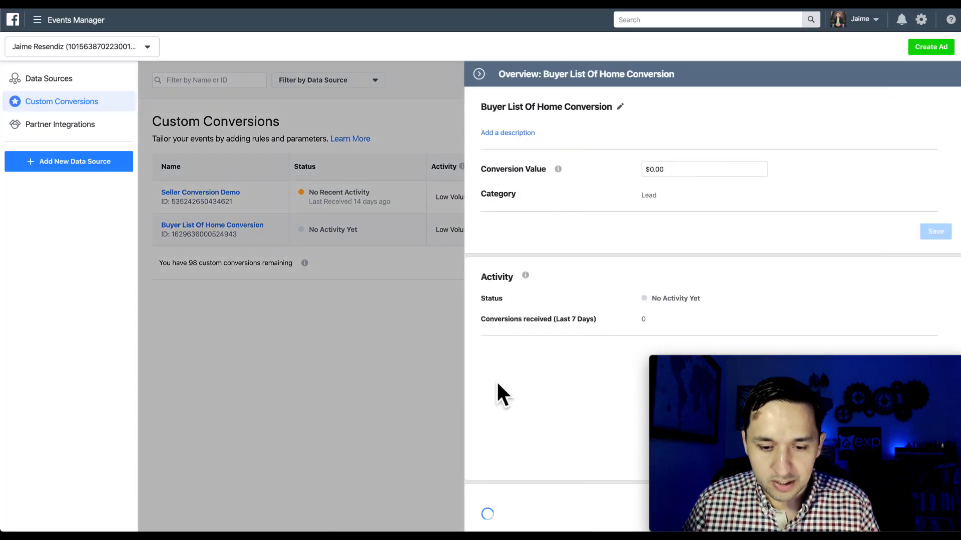
left_click(479, 74)
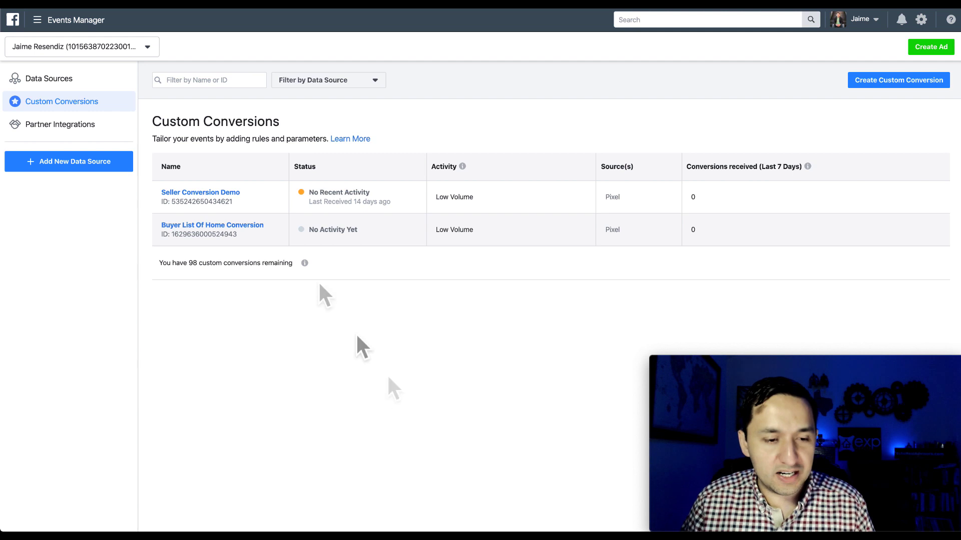
Step: Switch from Events Manager to Ads Manager and start a new campaign
left_click(56, 29)
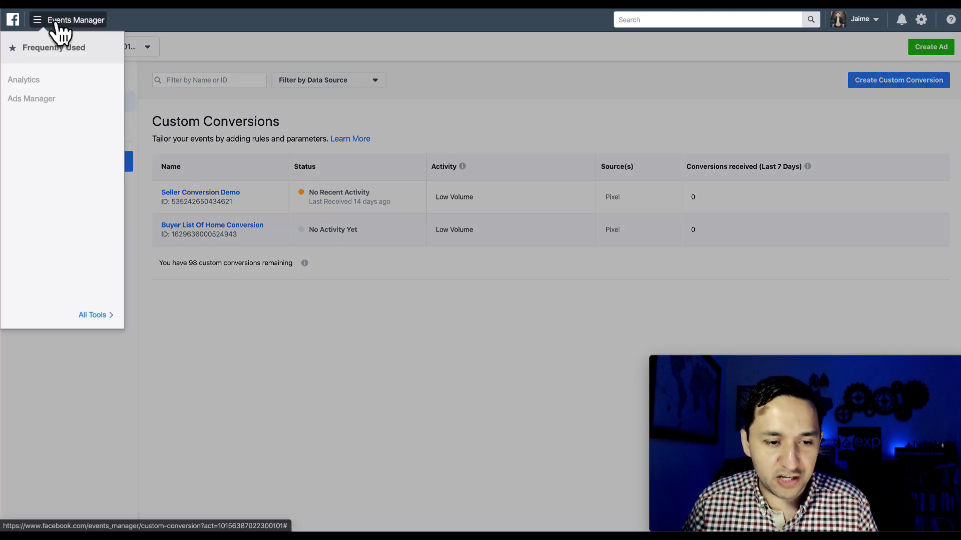
left_click(35, 98)
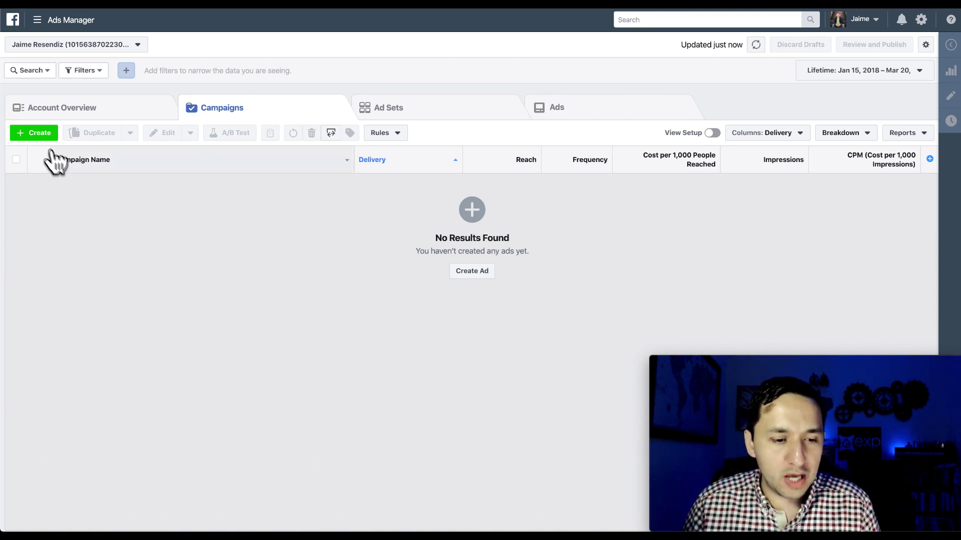
left_click(33, 133)
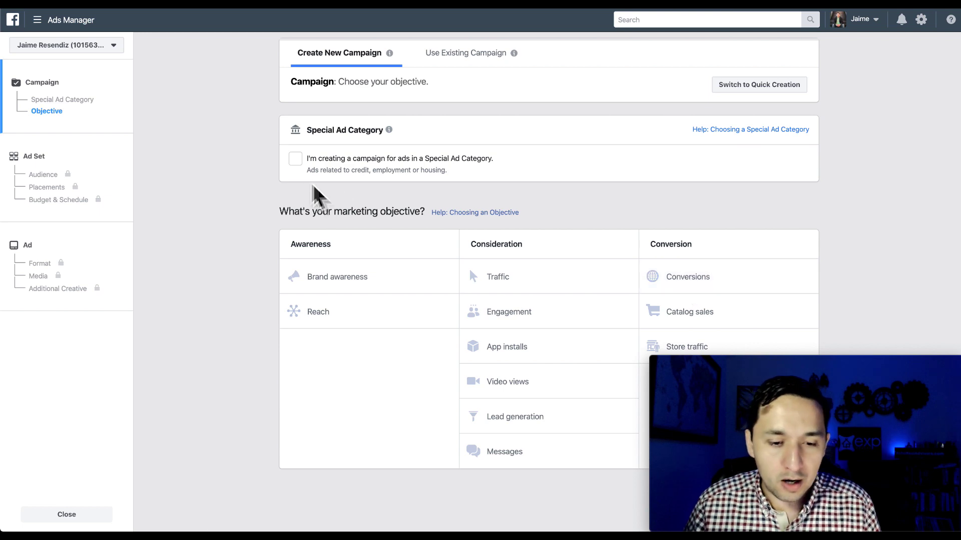
Step: Mark the campaign as Housing special ad category with the Conversions objective
left_click(295, 160)
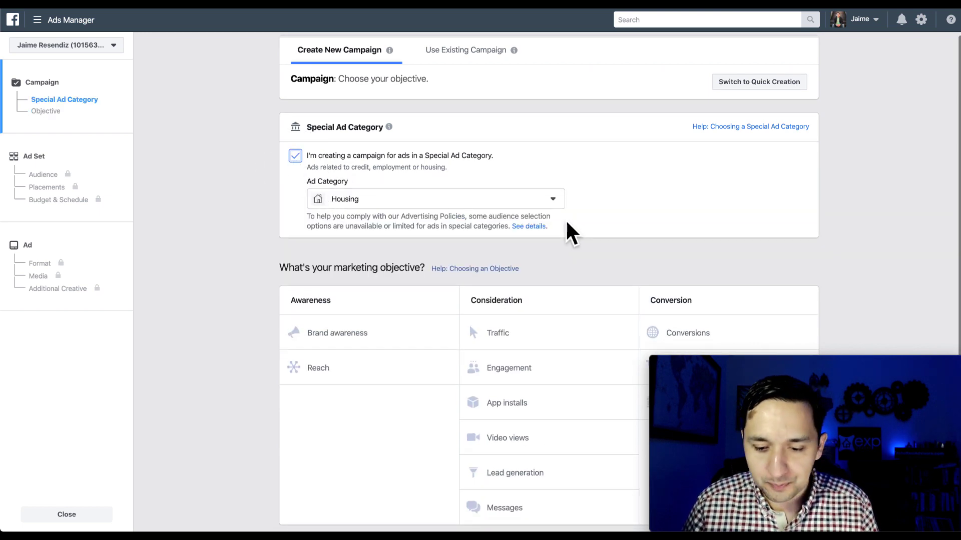
left_click(679, 333)
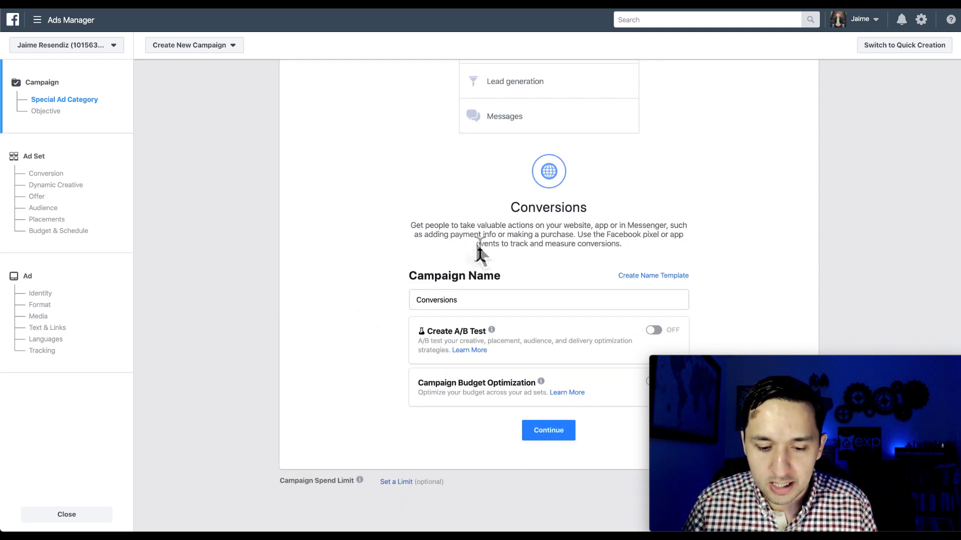
left_click(543, 431)
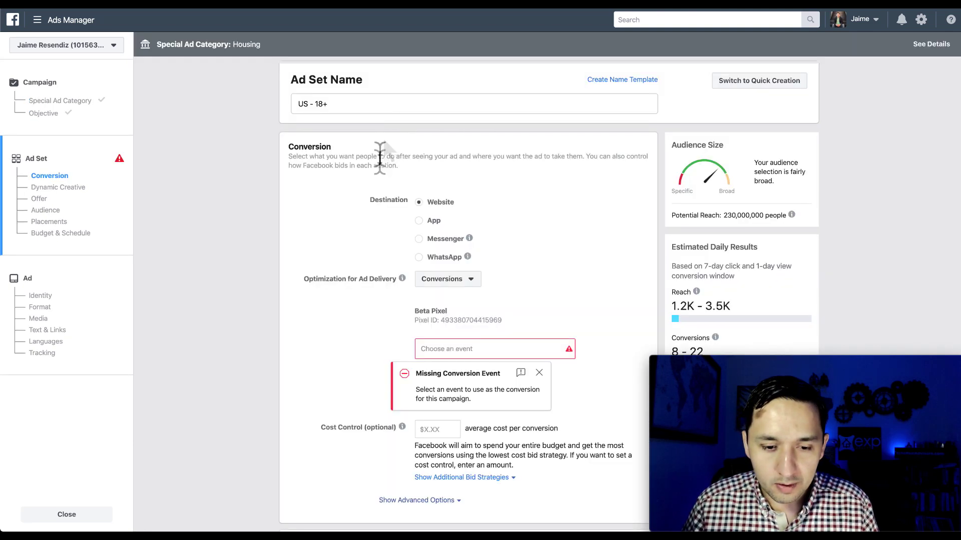
Step: Set the ad set's conversion event to Buyer List Of Home Conversion
scroll(503, 196, "down", 2)
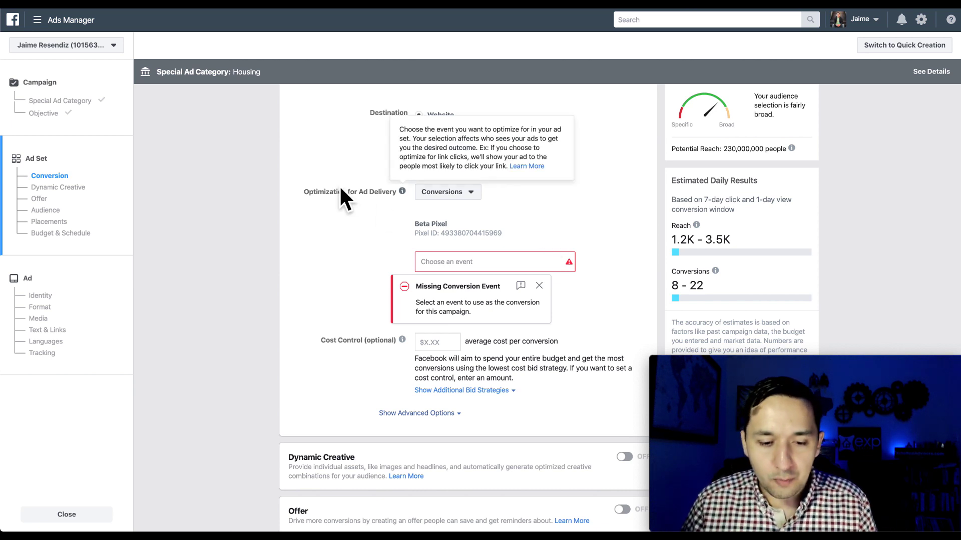
left_click(467, 262)
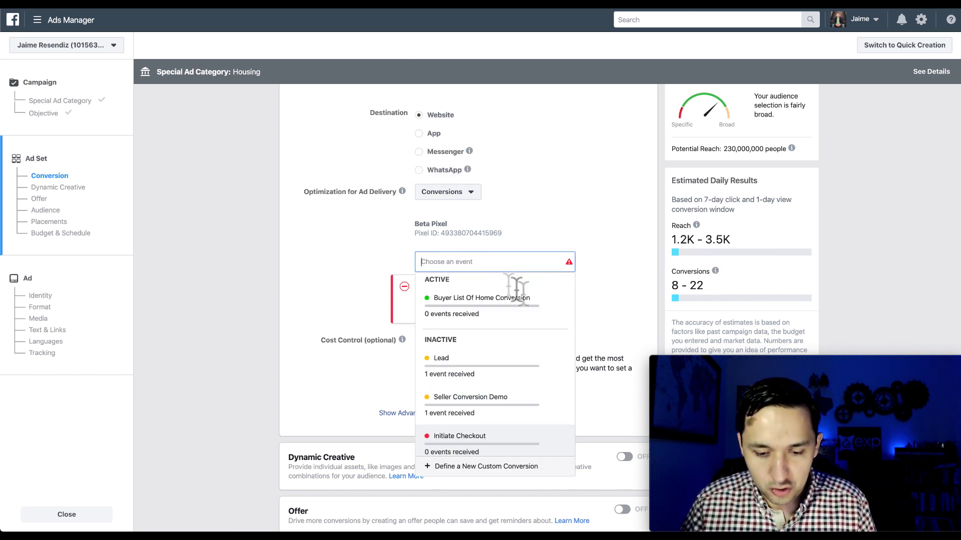
mouse_move(483, 313)
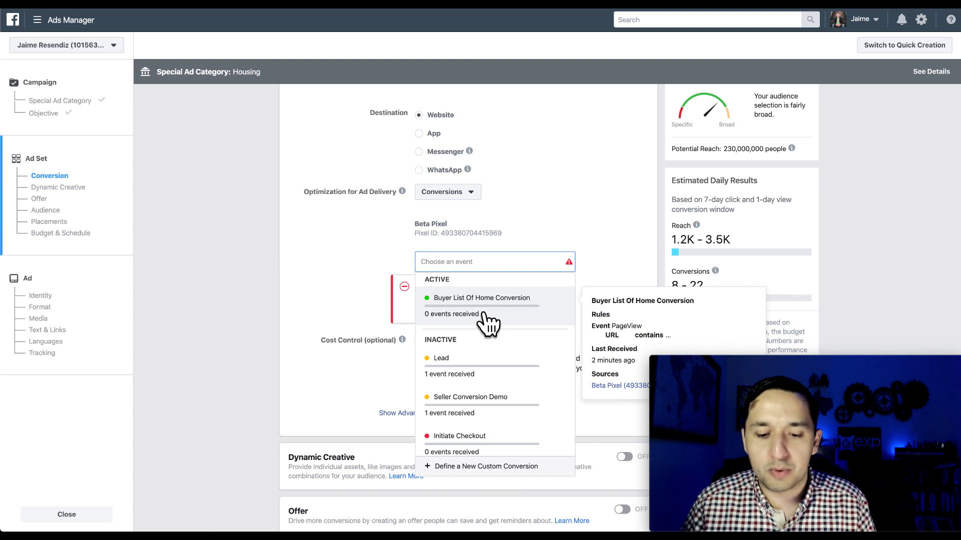
left_click(483, 313)
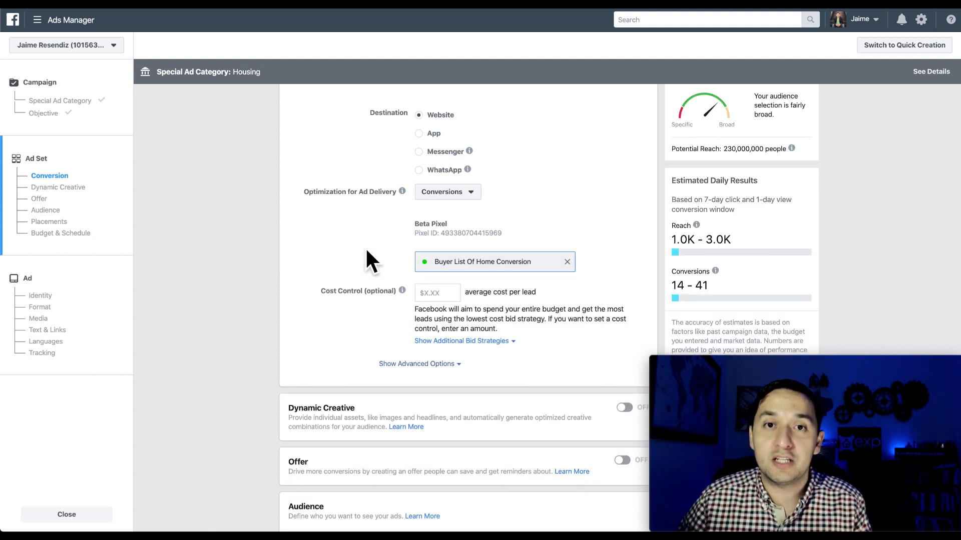
scroll(460, 230, "up", 2)
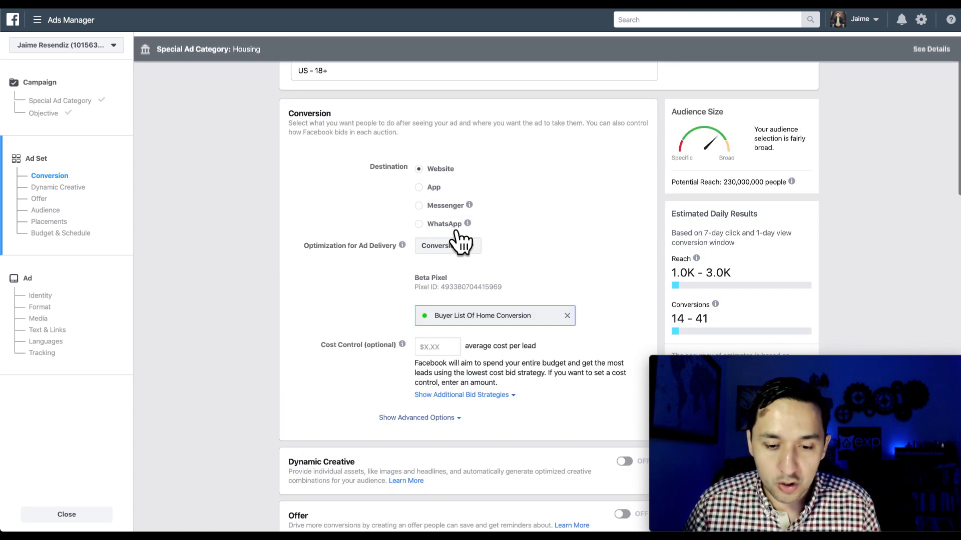
scroll(419, 287, "down", 2)
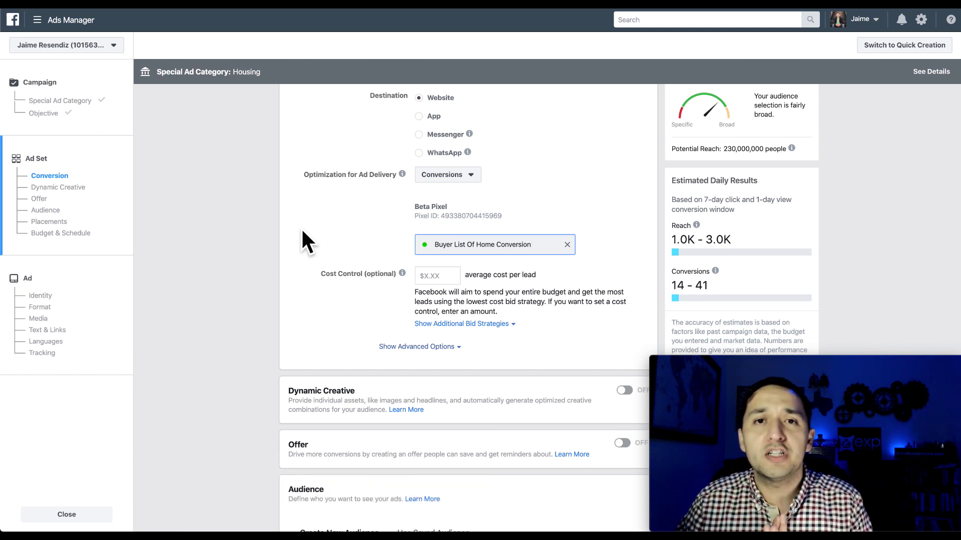
scroll(301, 227, "down", 3)
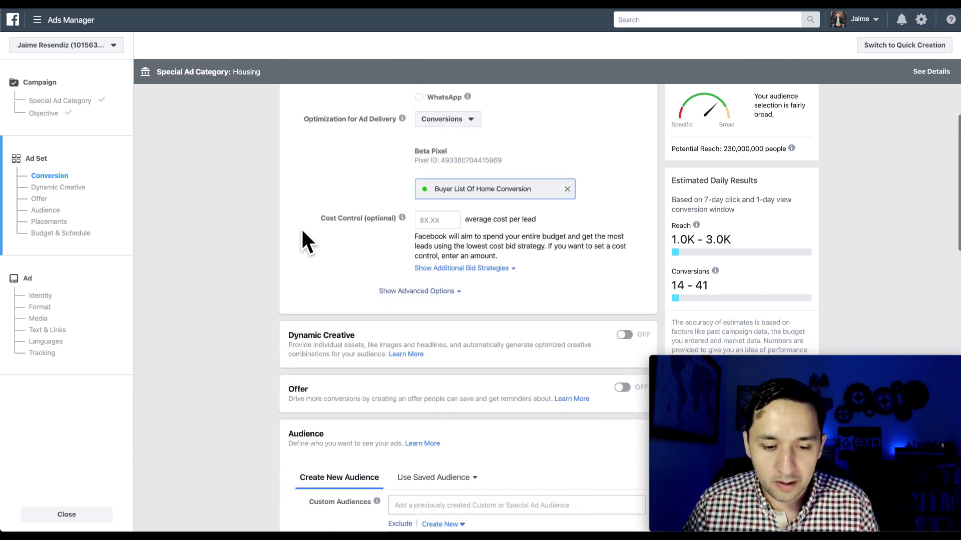
scroll(362, 230, "down", 4)
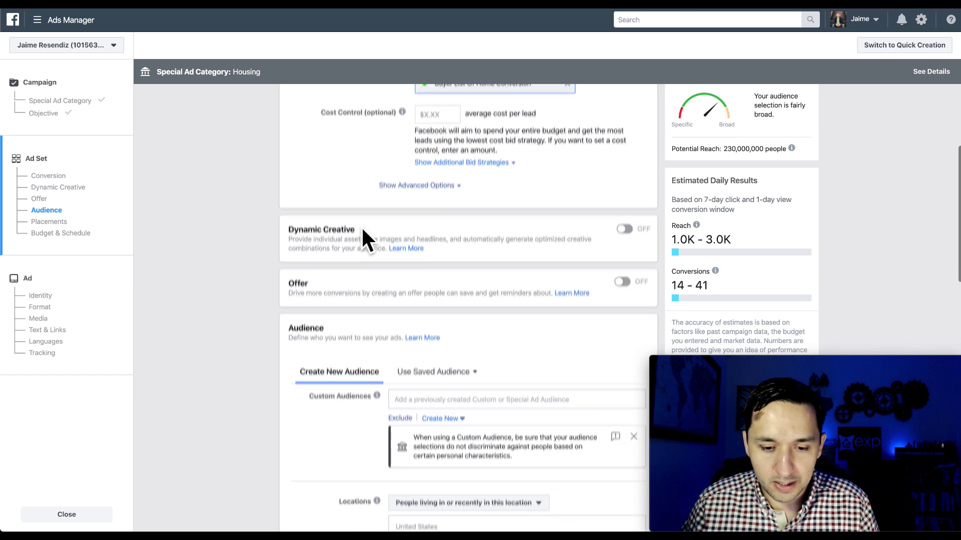
Step: Restrict location targeting to people living in New York, New York, instead of United States
scroll(362, 227, "down", 4)
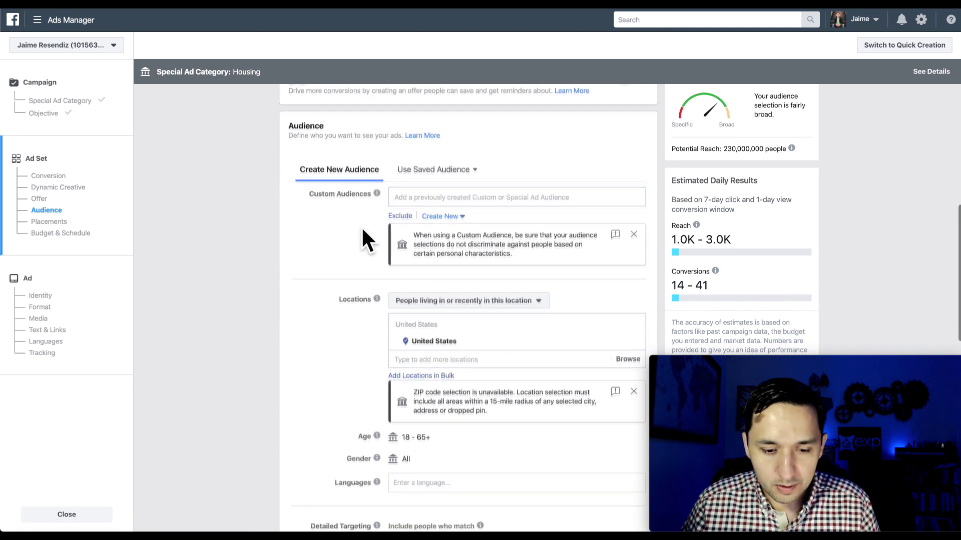
left_click(445, 275)
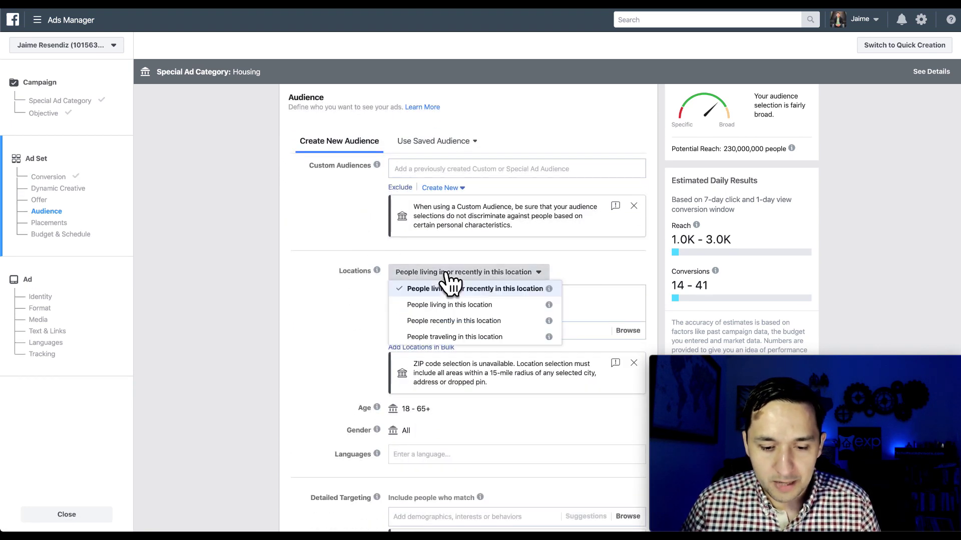
left_click(446, 306)
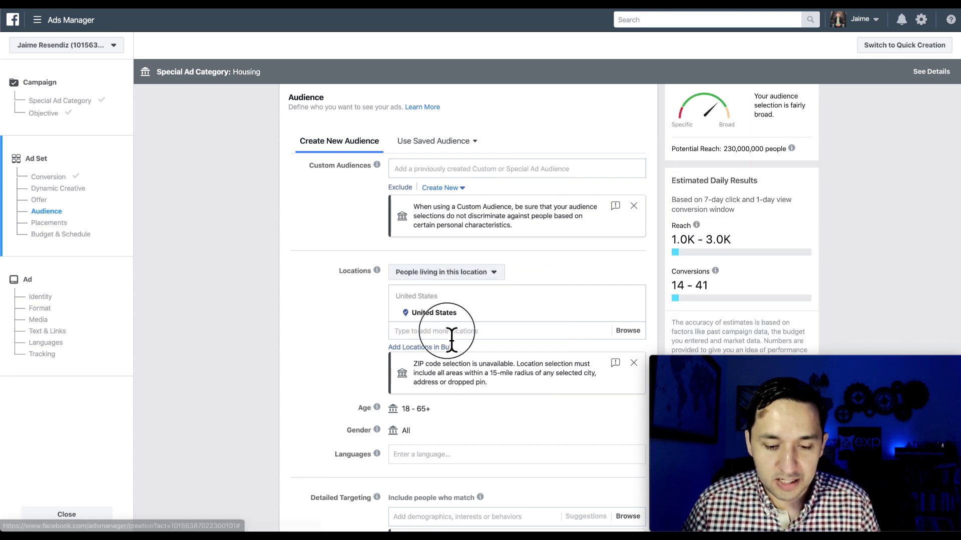
left_click(451, 334)
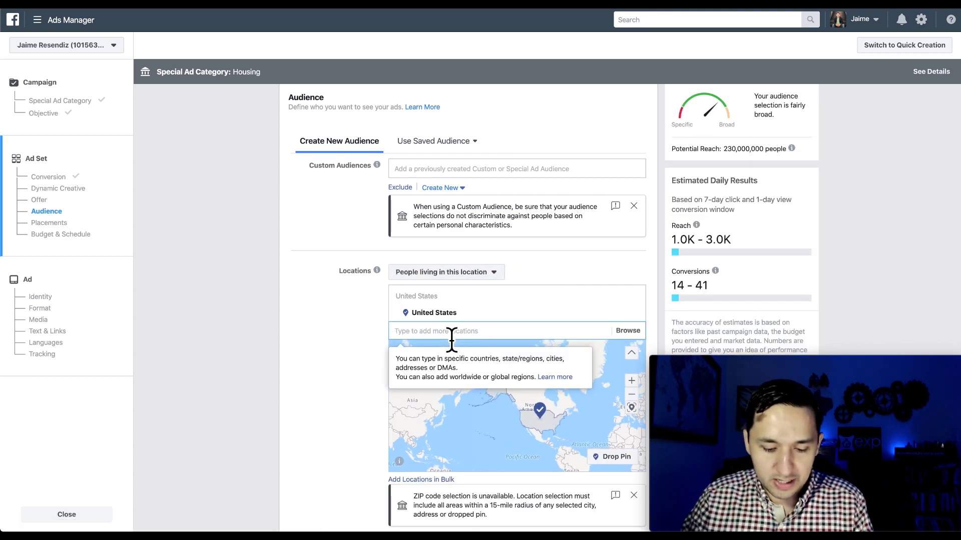
type("new york")
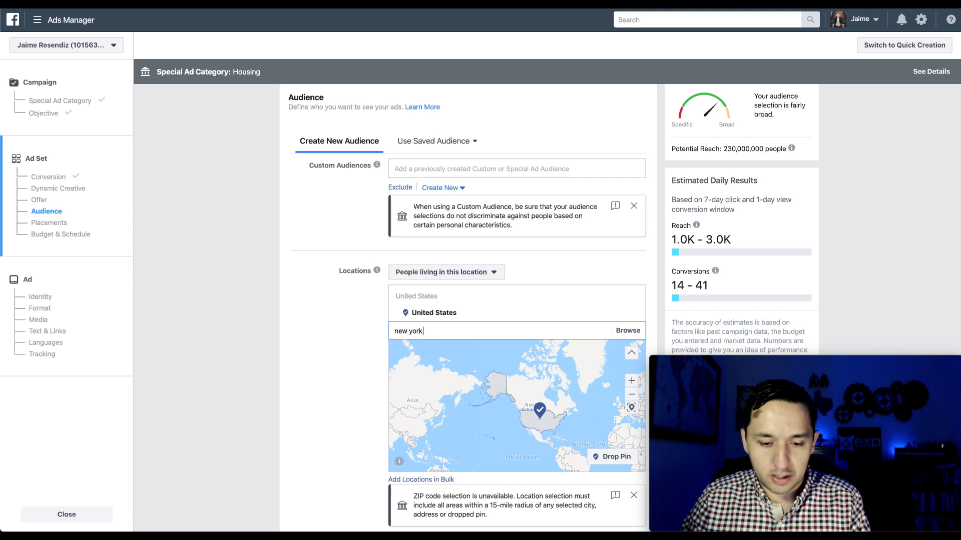
left_click(471, 378)
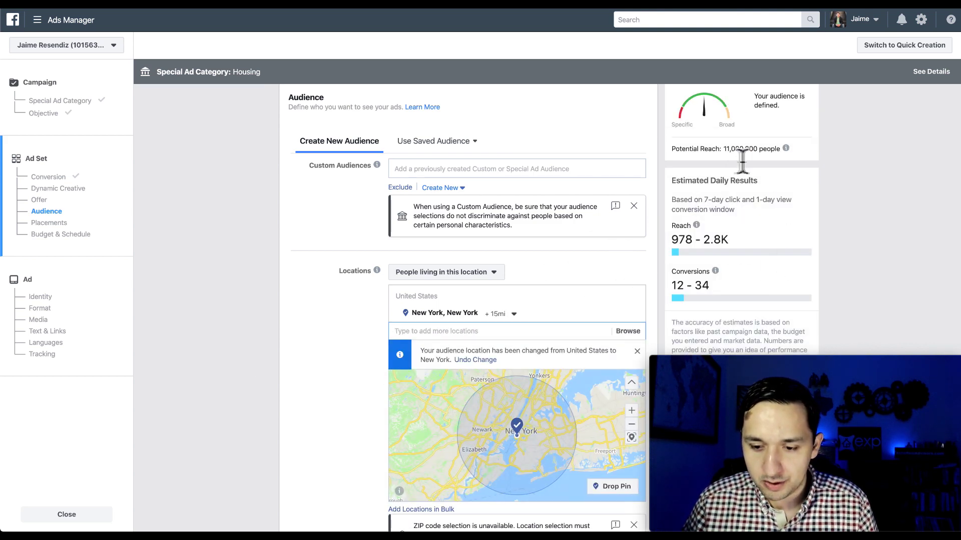
scroll(370, 357, "down", 5)
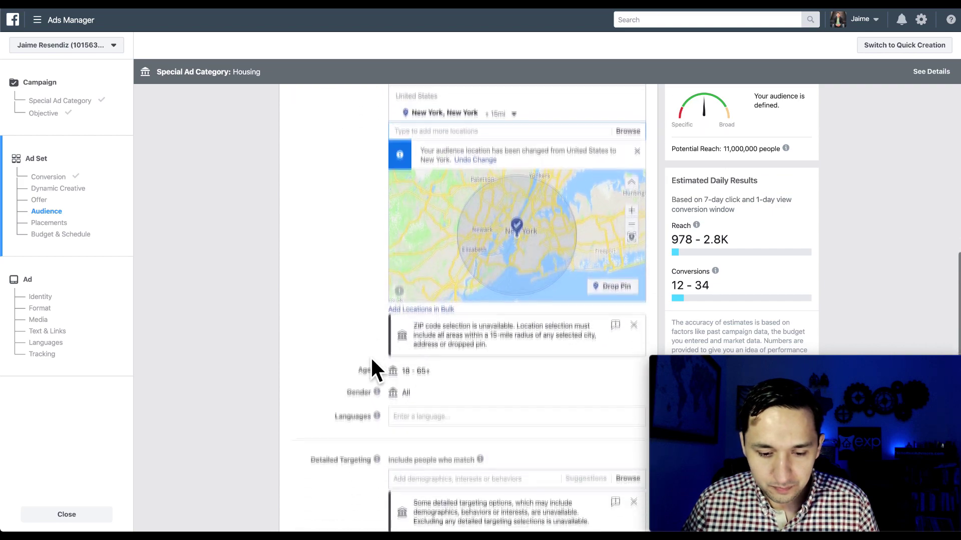
scroll(370, 357, "down", 3)
scroll(370, 356, "up", 3)
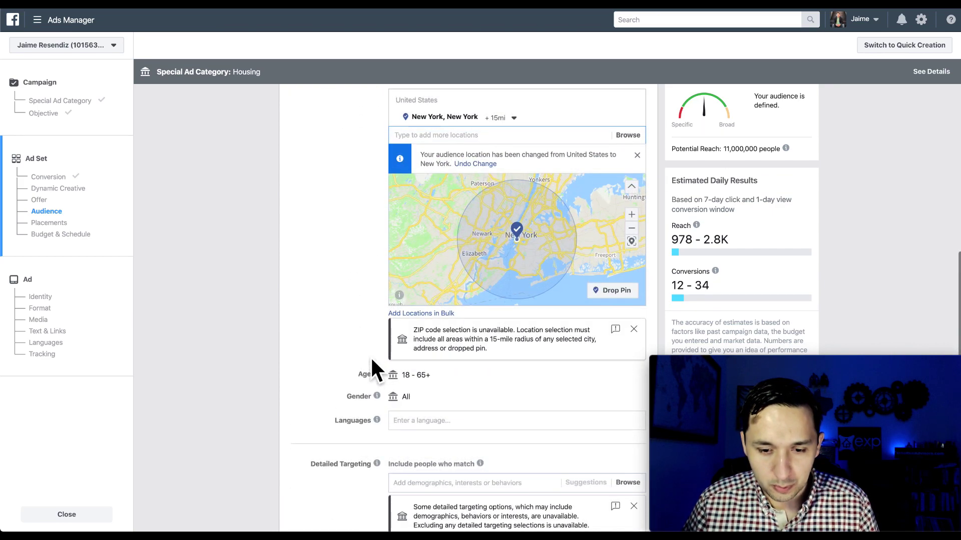
scroll(371, 359, "down", 1)
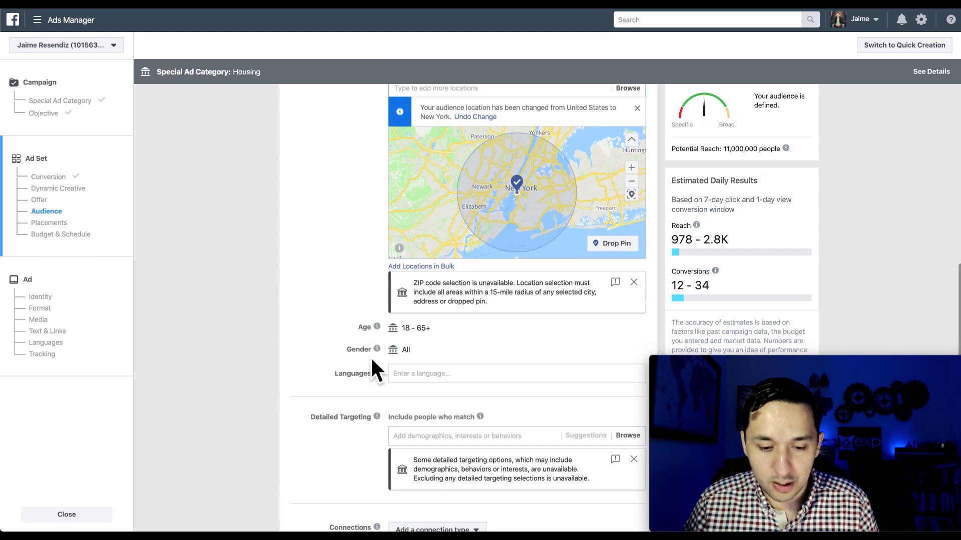
scroll(372, 359, "up", 6)
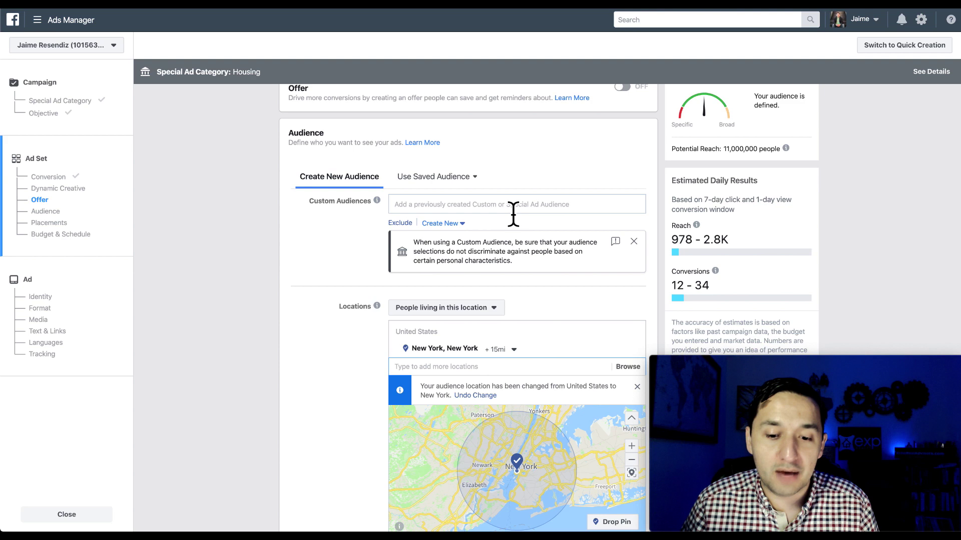
scroll(406, 278, "down", 3)
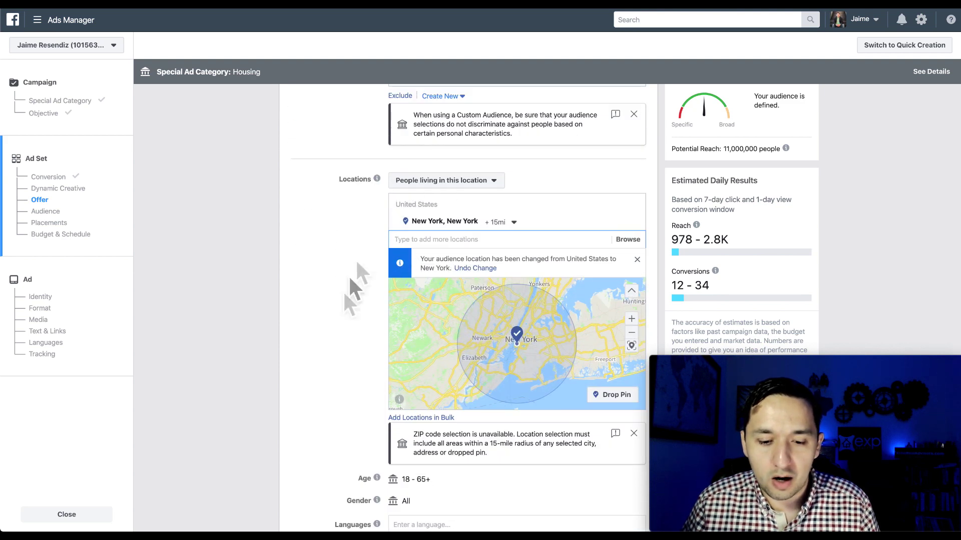
scroll(351, 291, "down", 2)
left_click(505, 157)
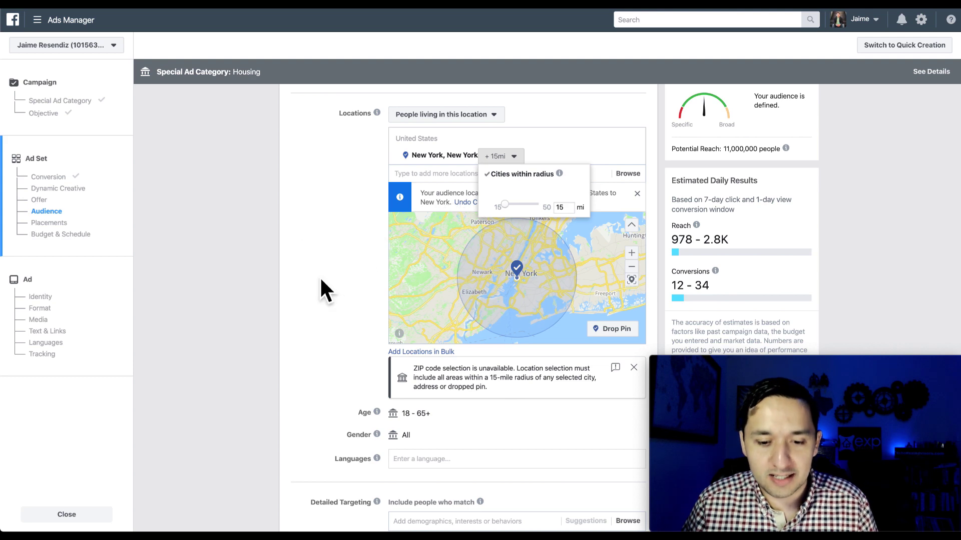
scroll(320, 276, "down", 2)
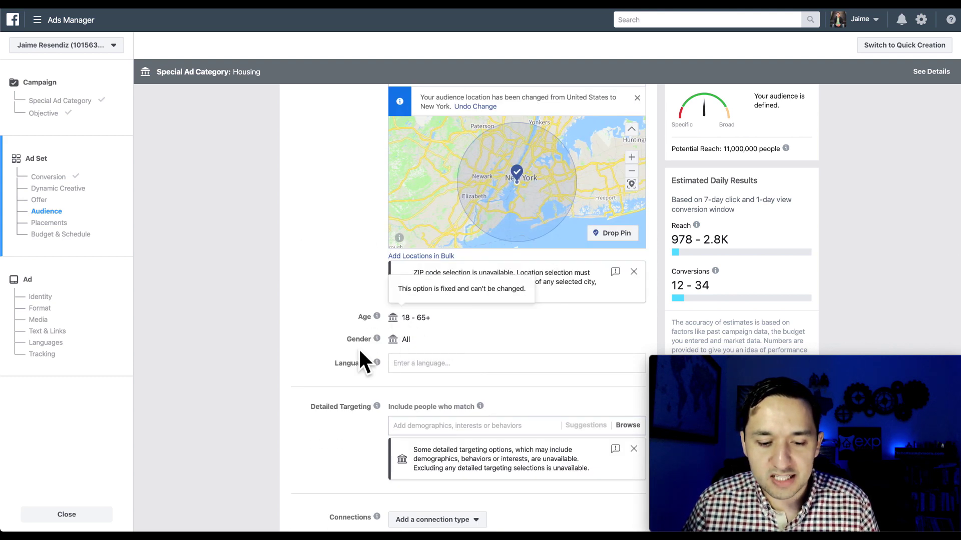
scroll(450, 350, "down", 3)
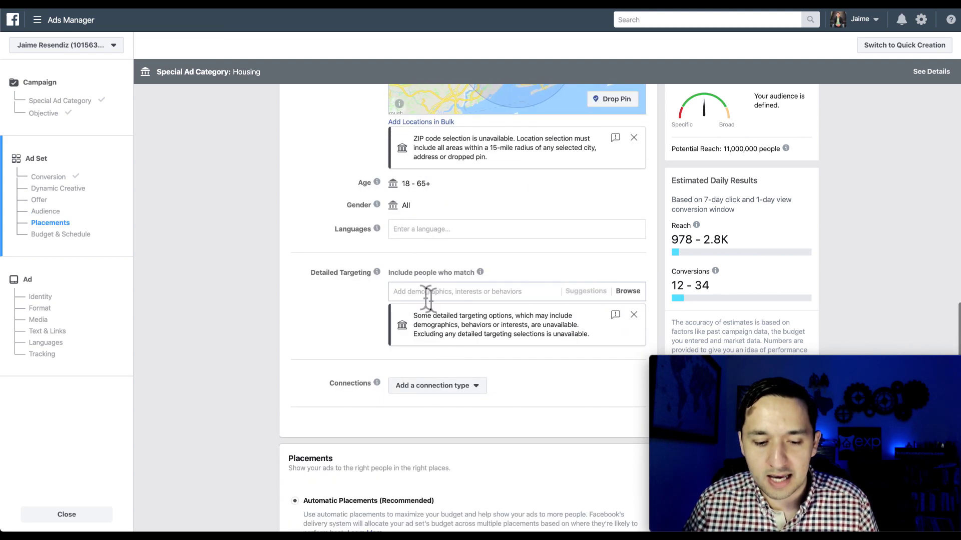
Step: Add Zillow as a detailed targeting interest
left_click(494, 300)
type("zillow")
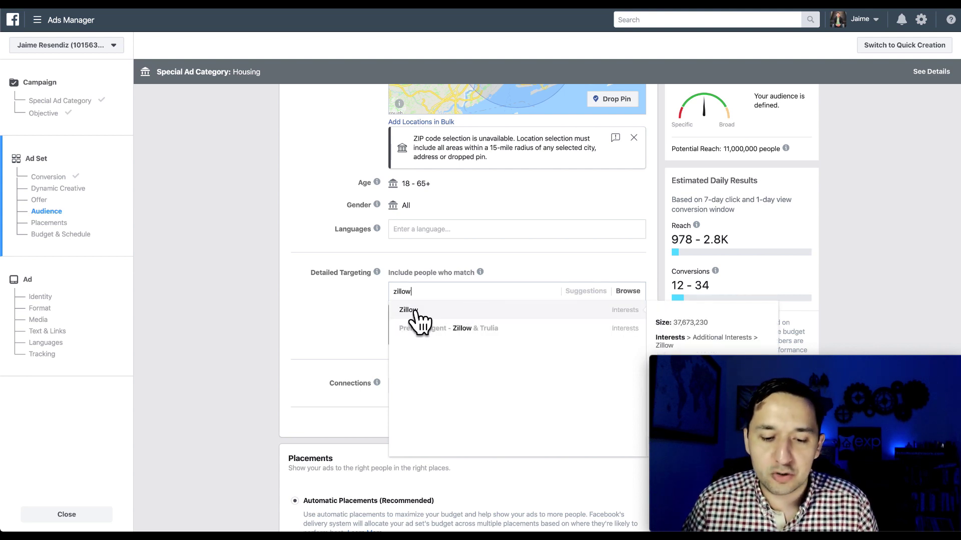
left_click(419, 312)
left_click(286, 285)
scroll(287, 286, "up", 3)
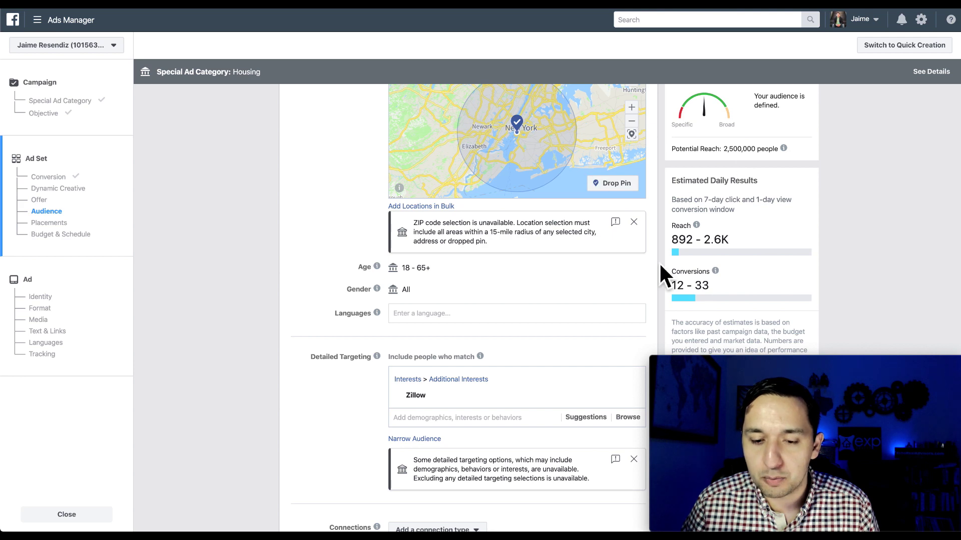
scroll(661, 265, "down", 2)
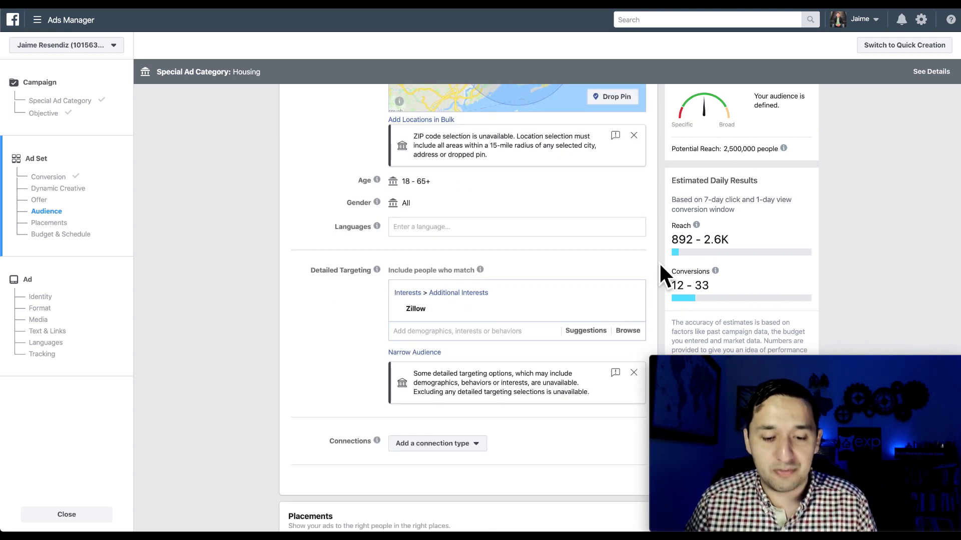
scroll(659, 263, "down", 7)
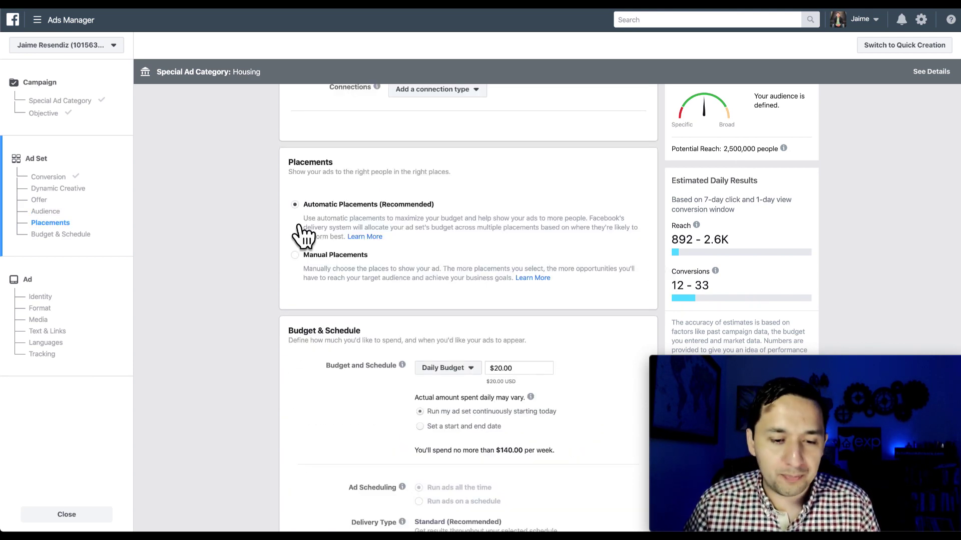
Step: Use manual placements, excluding Audience Network, Messenger and several Facebook and Instagram feed placements
left_click(294, 255)
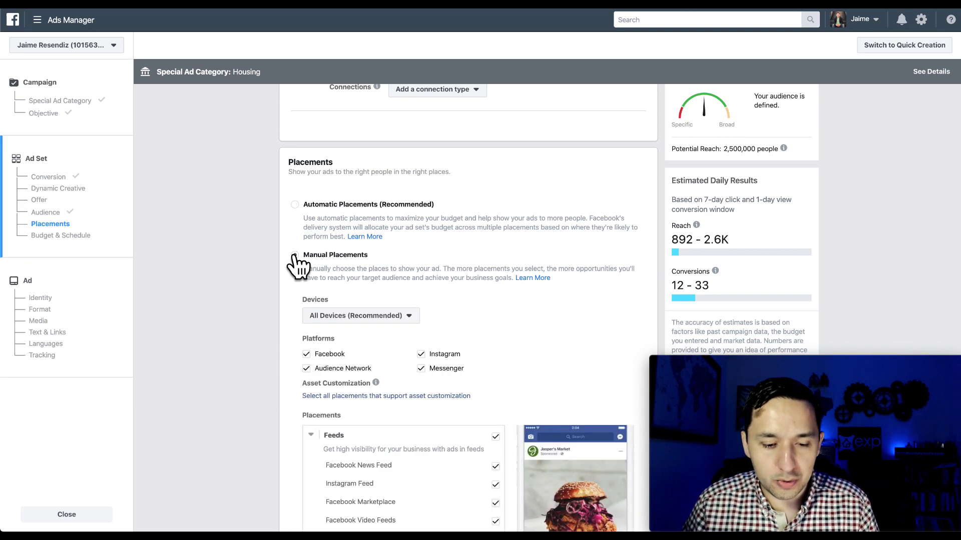
scroll(298, 261, "down", 2)
left_click(306, 257)
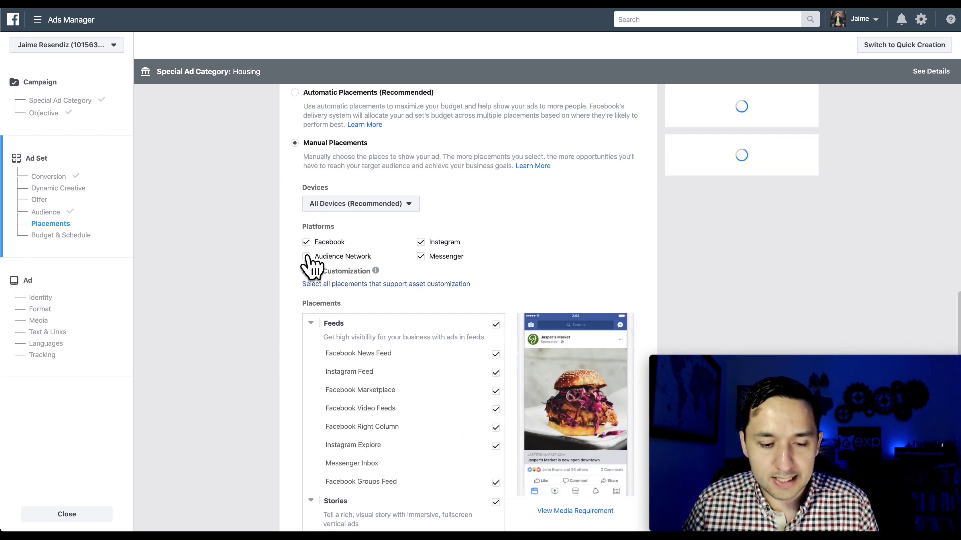
left_click(430, 242)
left_click(430, 242)
left_click(430, 257)
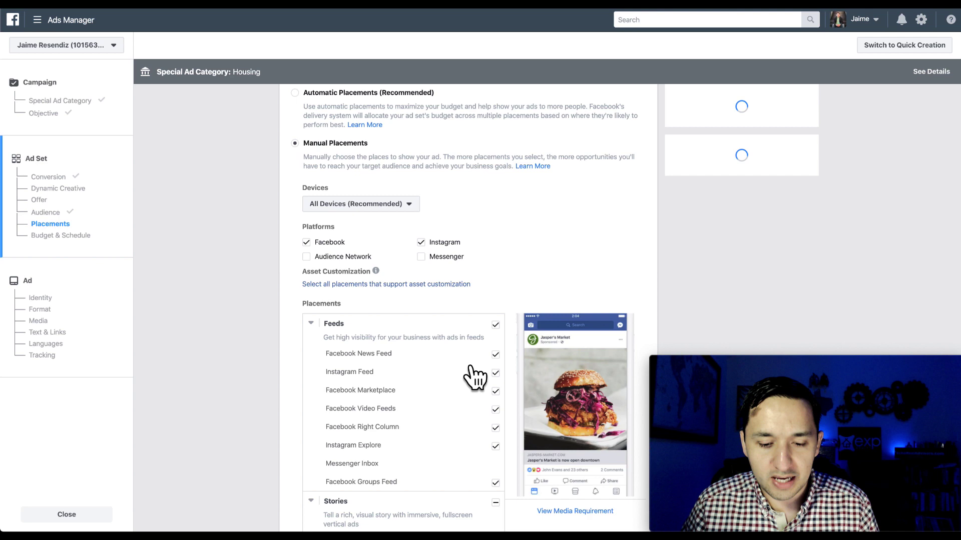
scroll(471, 373, "down", 2)
left_click(496, 306)
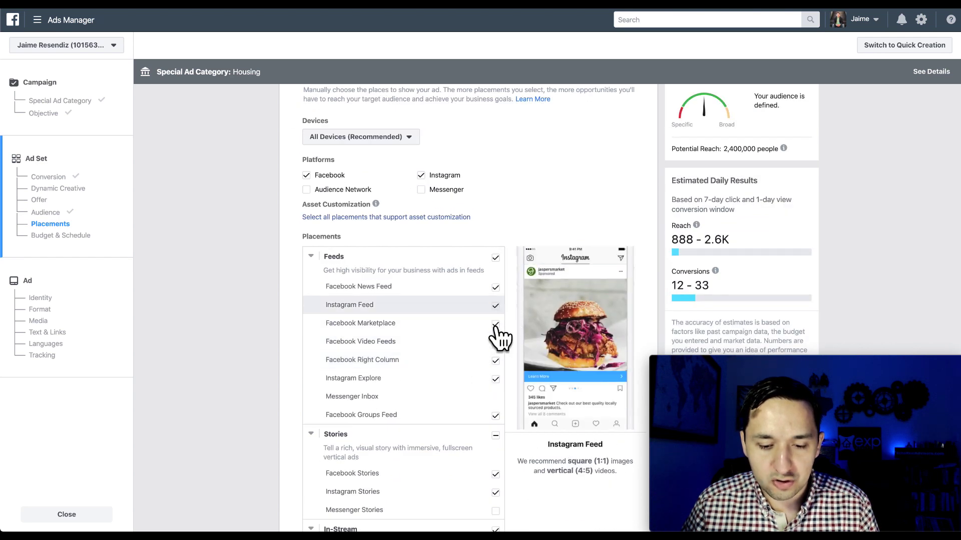
left_click(495, 324)
left_click(495, 342)
left_click(495, 361)
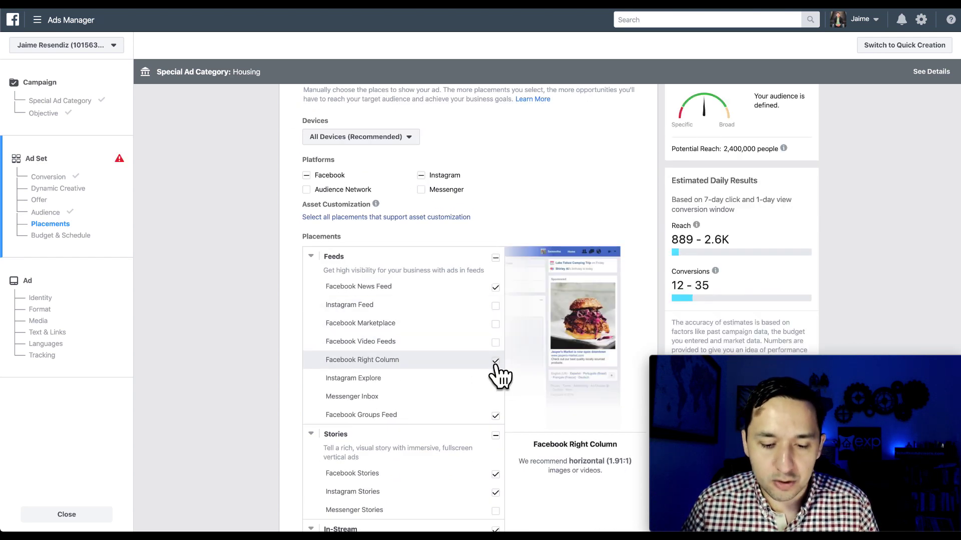
left_click(496, 379)
left_click(496, 416)
scroll(500, 419, "down", 4)
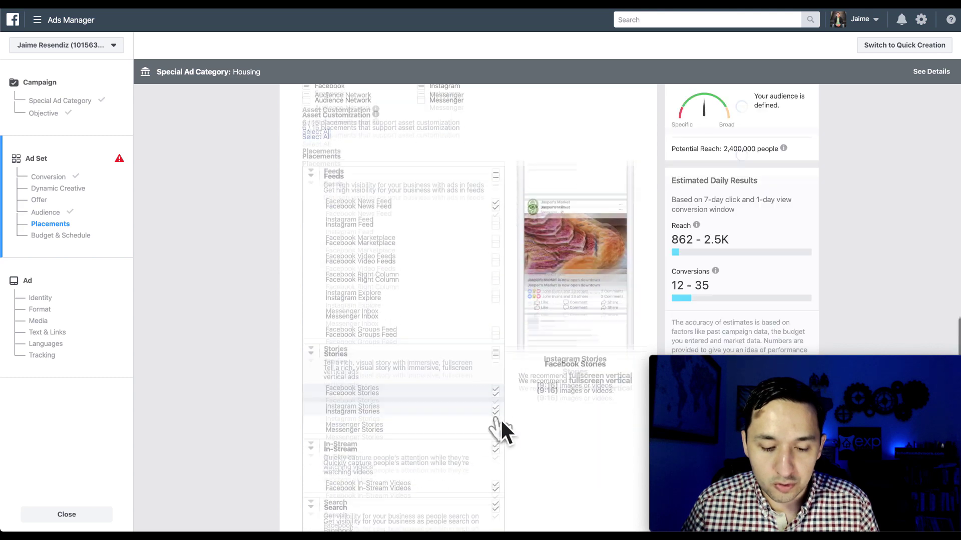
Step: Remove Stories, In-Stream, Search and In-Article placements, keeping only Facebook News Feed, and continue
left_click(496, 317)
left_click(495, 412)
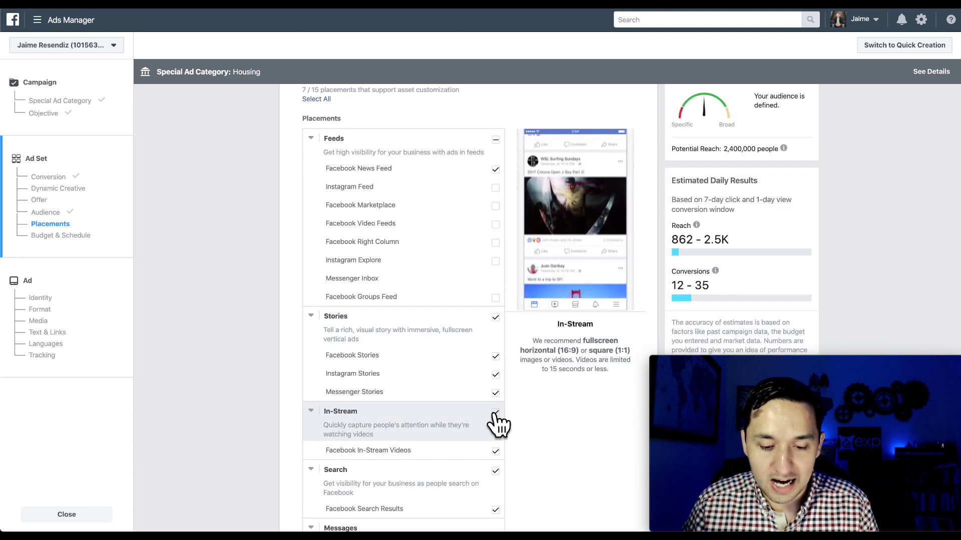
double_click(504, 319)
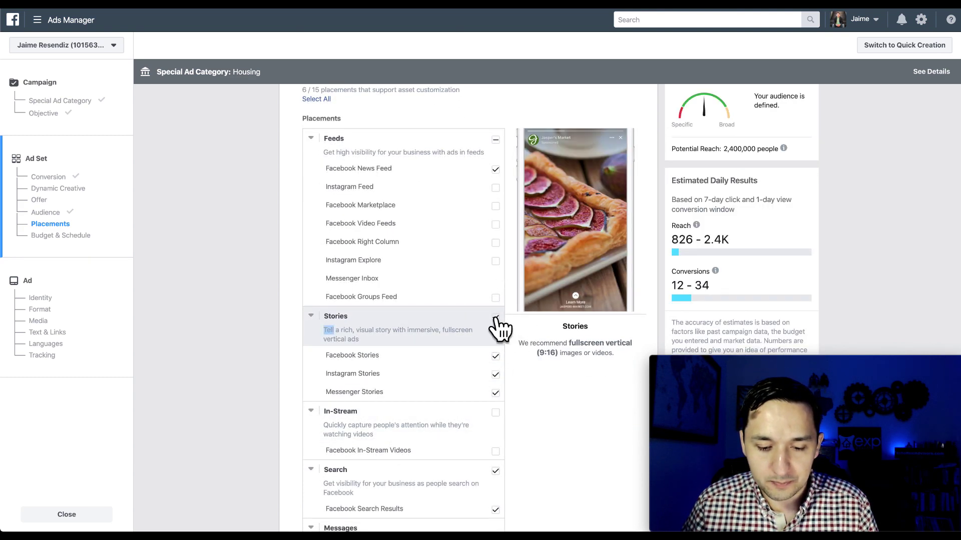
left_click(497, 326)
scroll(497, 327, "down", 3)
left_click(495, 304)
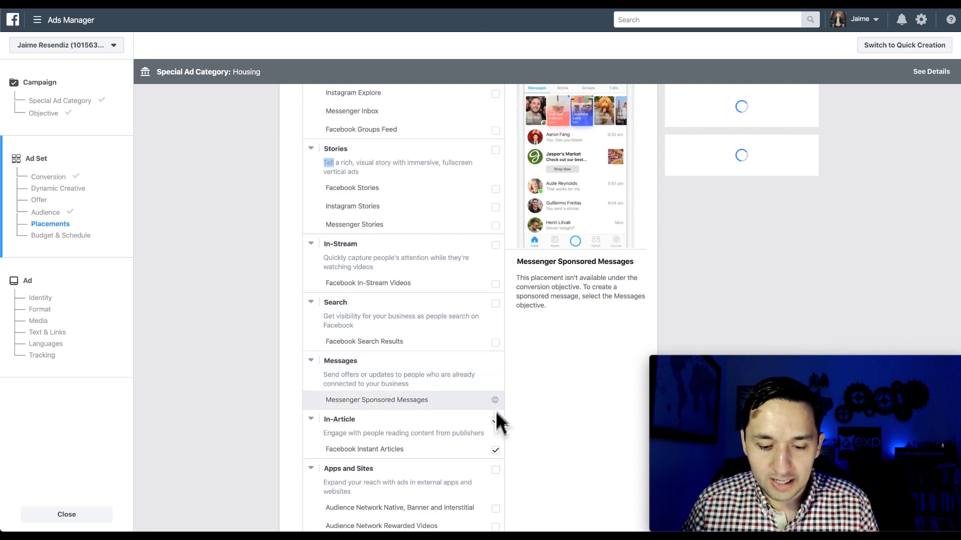
left_click(495, 422)
scroll(499, 425, "down", 2)
scroll(499, 425, "up", 8)
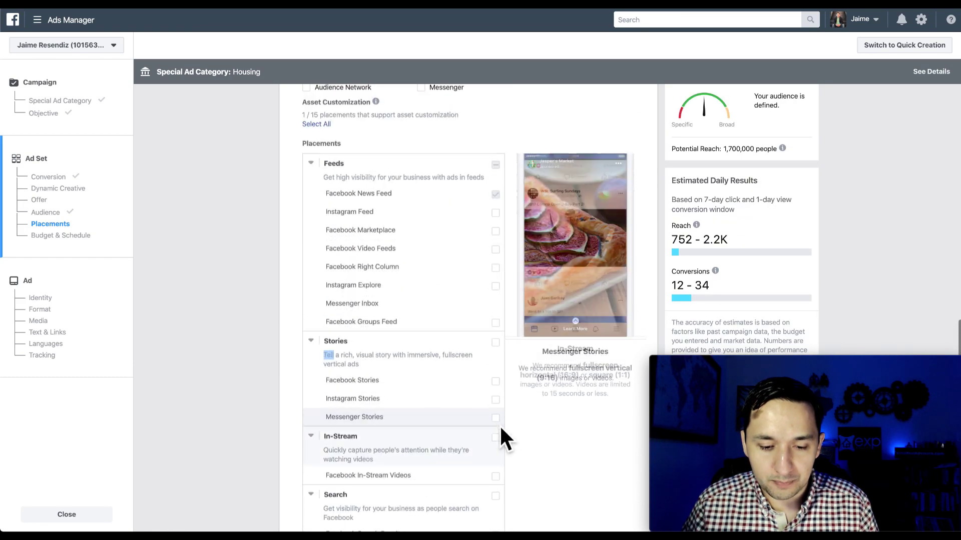
scroll(355, 204, "down", 10)
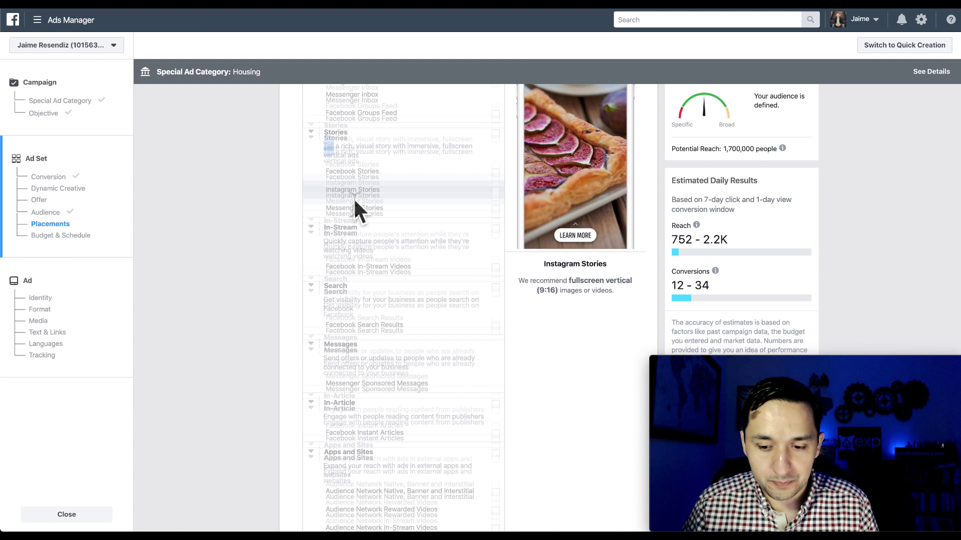
scroll(354, 204, "down", 5)
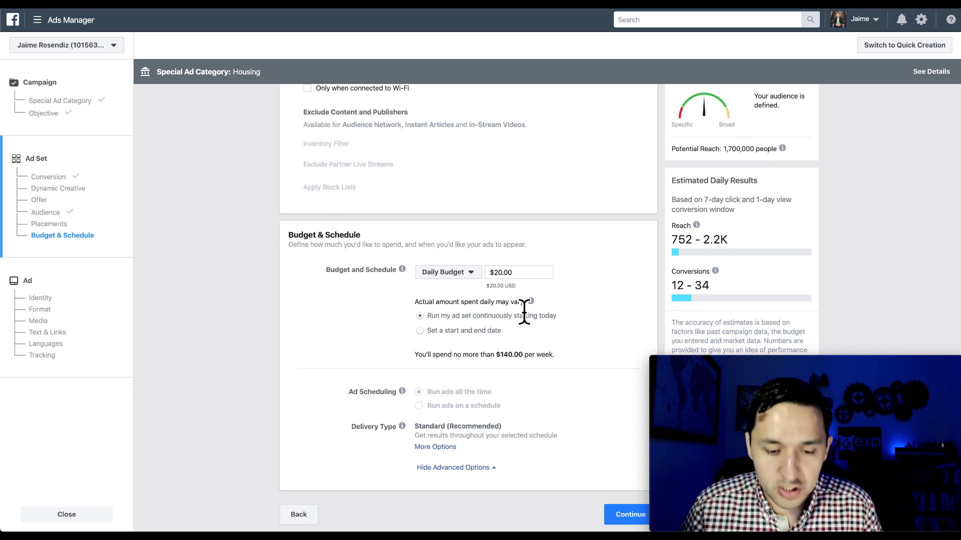
left_click(618, 518)
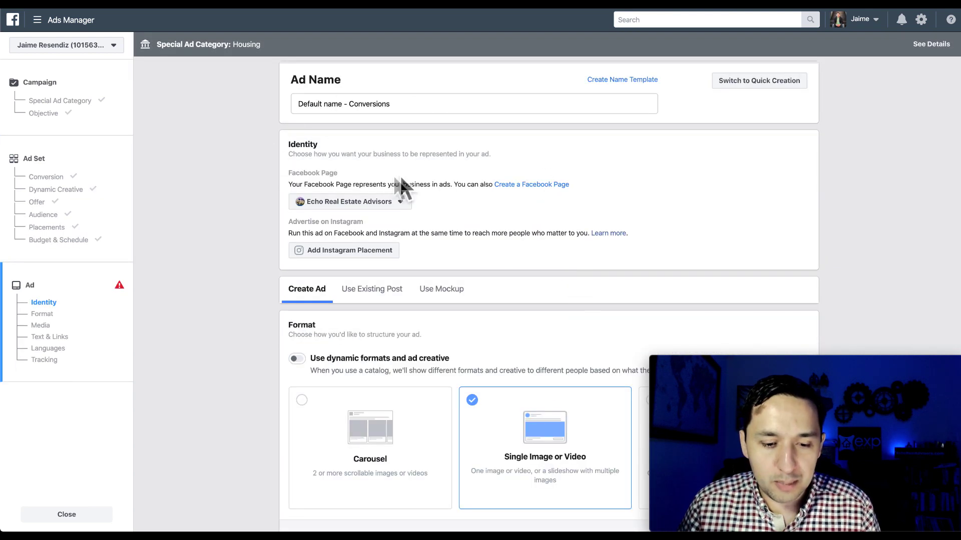
Step: Add a house photo from the account's image library as the ad's media
scroll(340, 265, "down", 4)
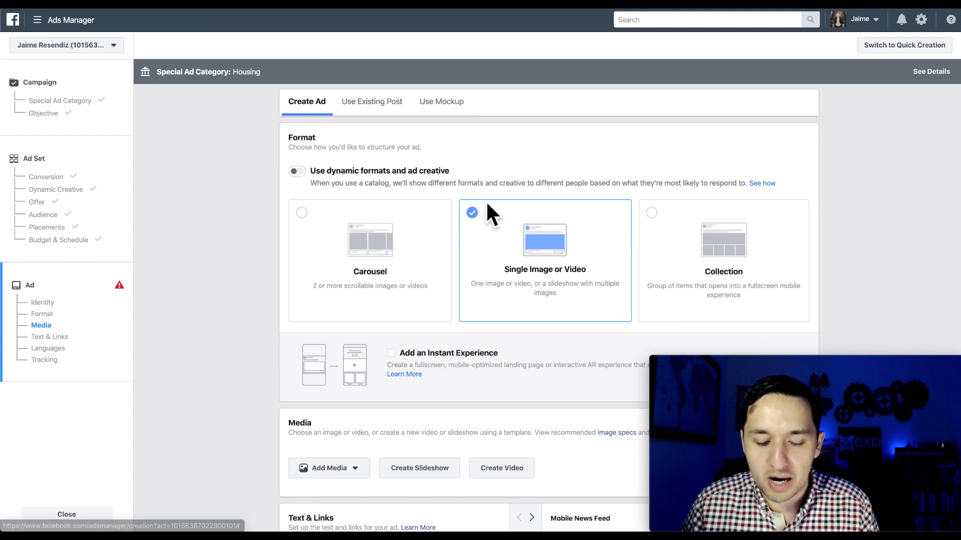
scroll(488, 213, "down", 1)
scroll(564, 211, "down", 2)
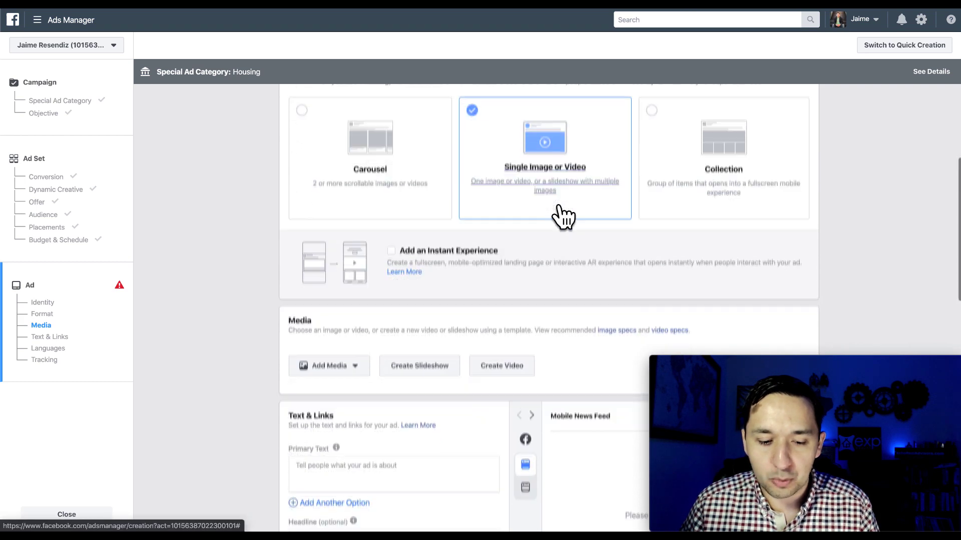
scroll(566, 220, "down", 3)
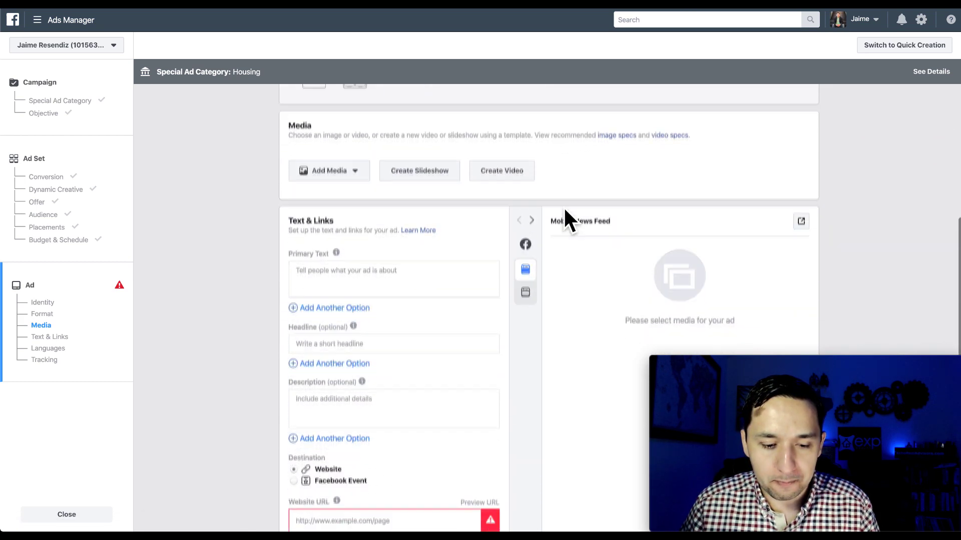
left_click(317, 172)
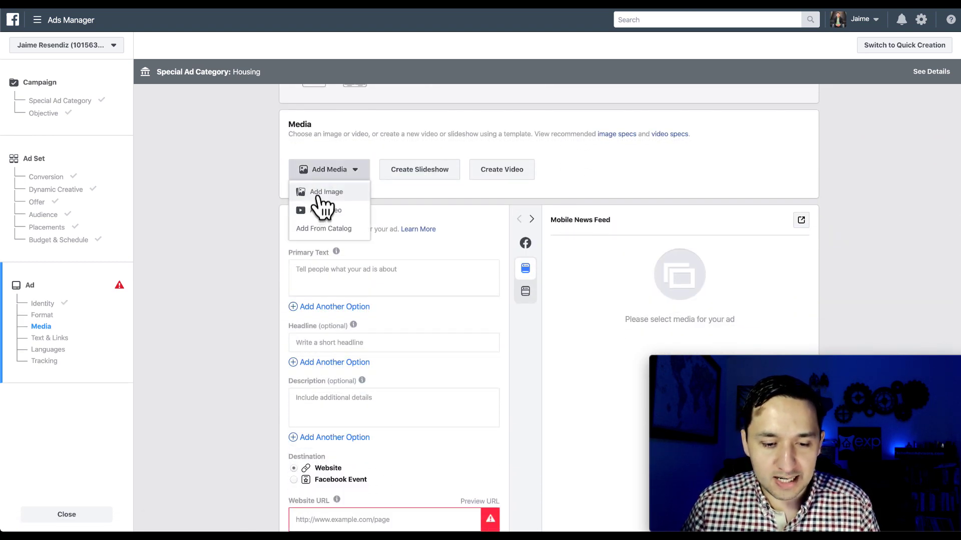
left_click(323, 194)
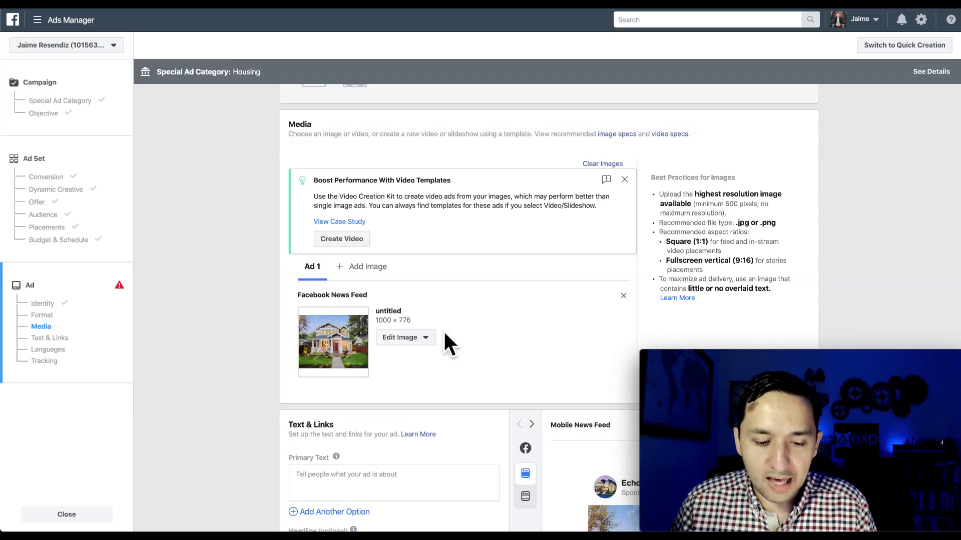
scroll(443, 330, "down", 5)
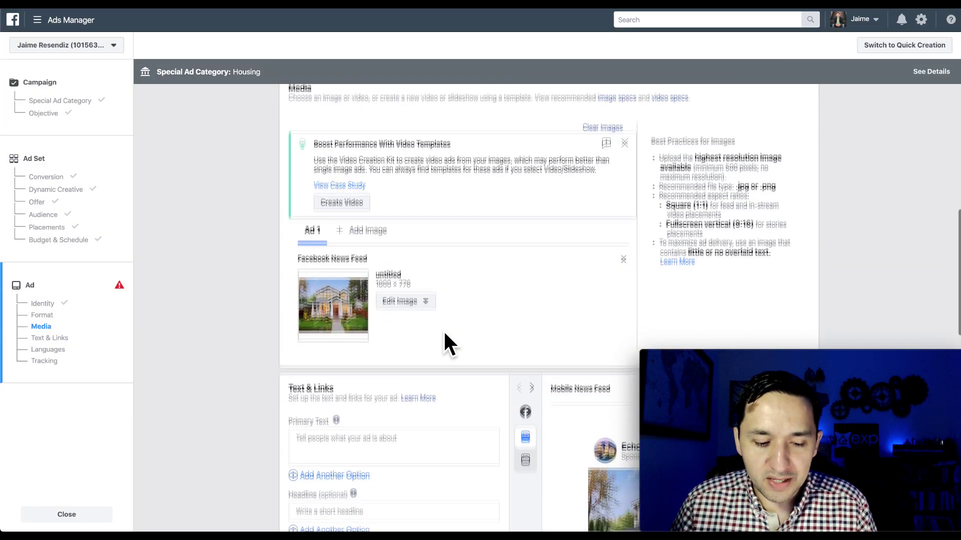
left_click(378, 225)
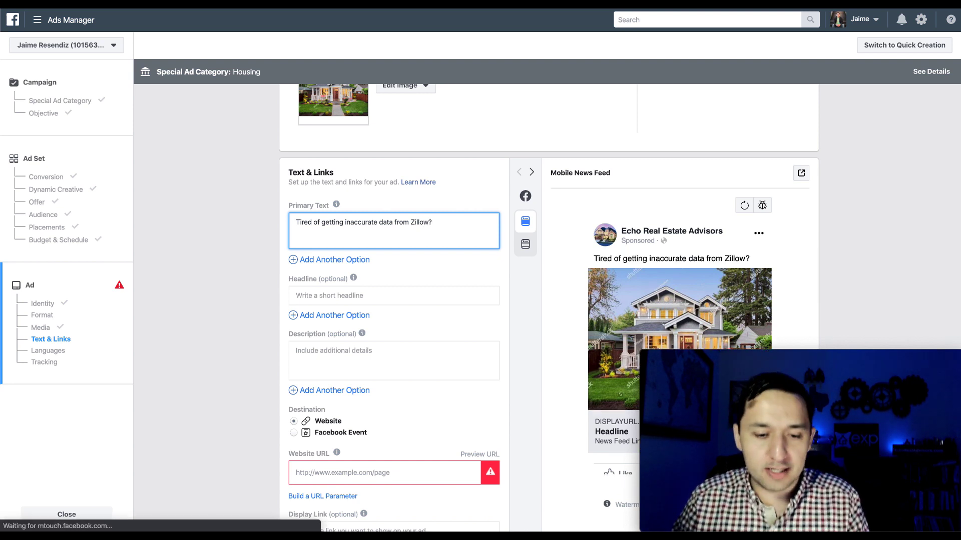
Step: Write the primary text about inaccurate Zillow data, the MLS and NYC homes
key("Return")
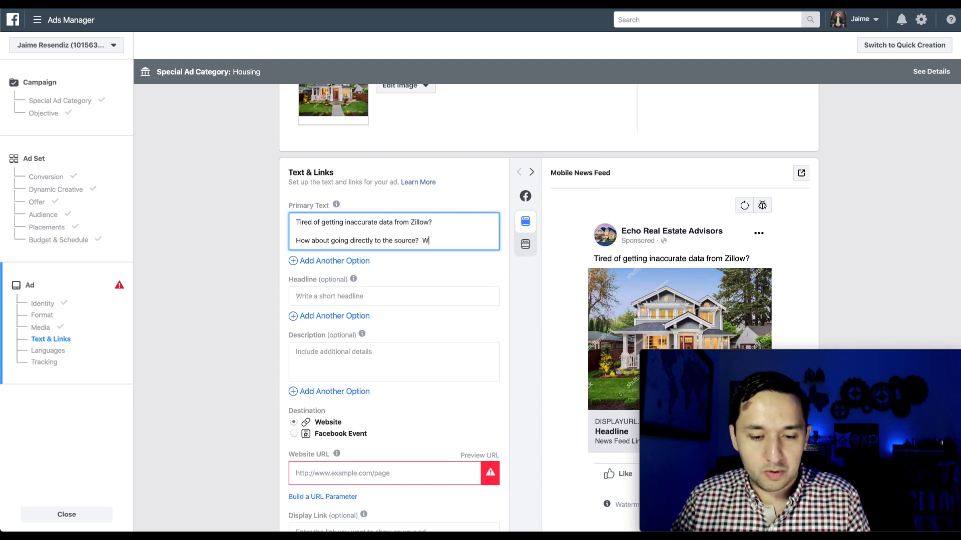
key("BackSpace")
key("BackSpace")
key("Return")
key("BackSpace")
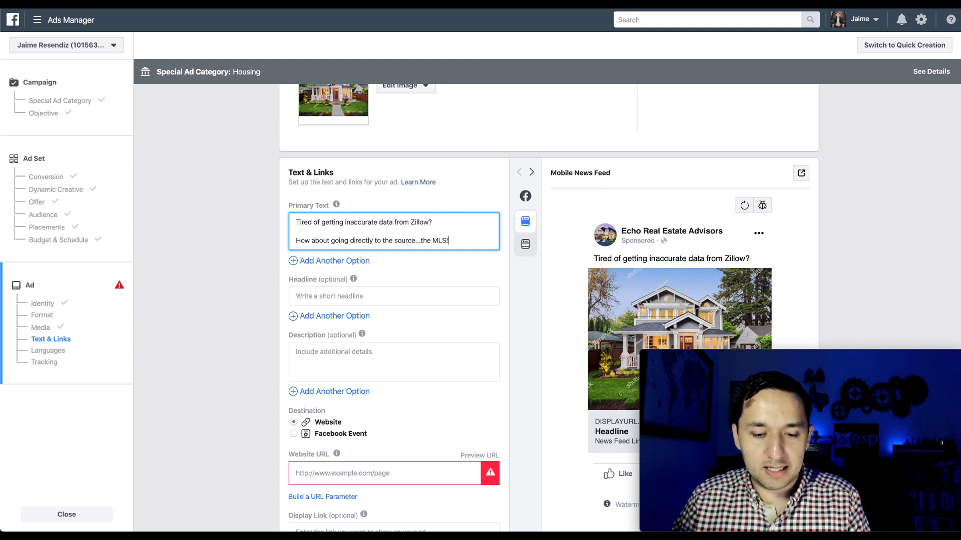
key("Return")
key("Return")
type("Instantly [Download]")
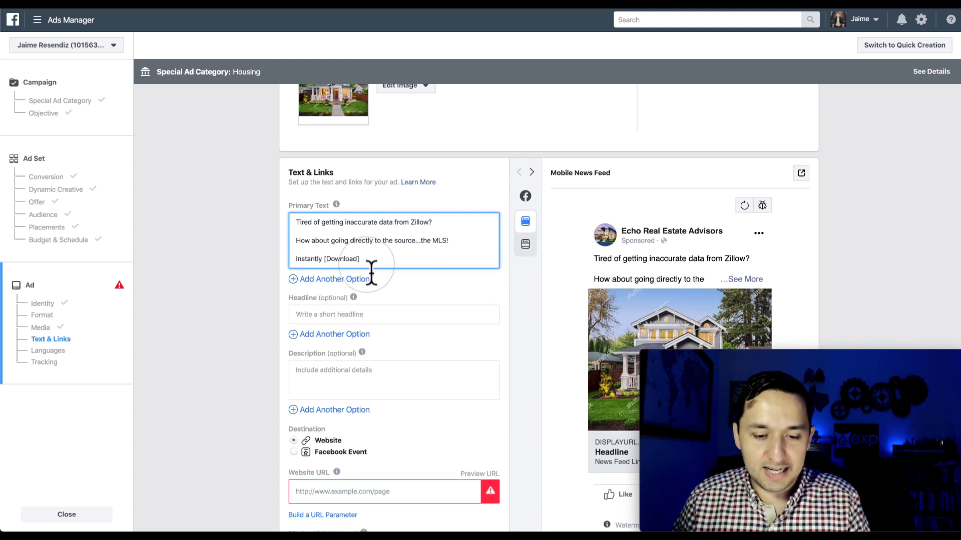
type("a")
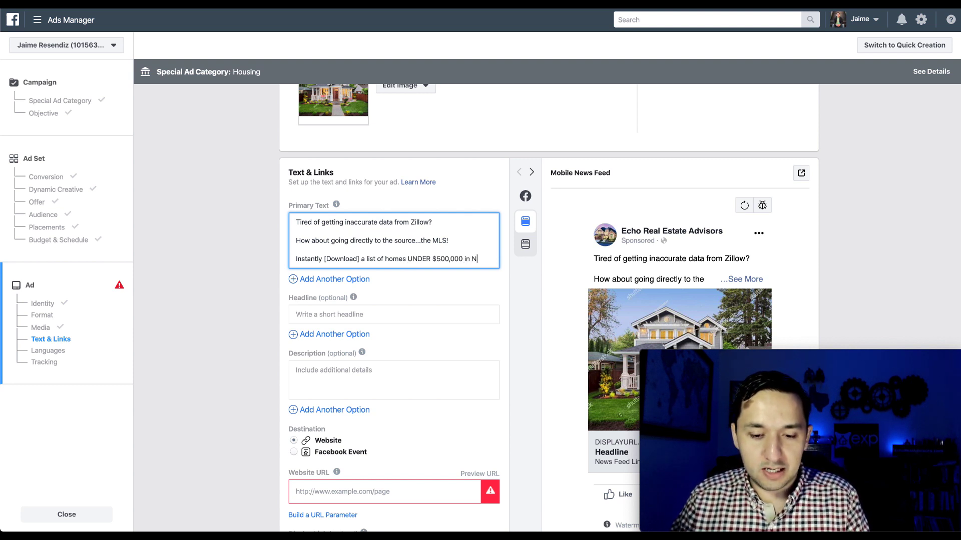
type("YC!")
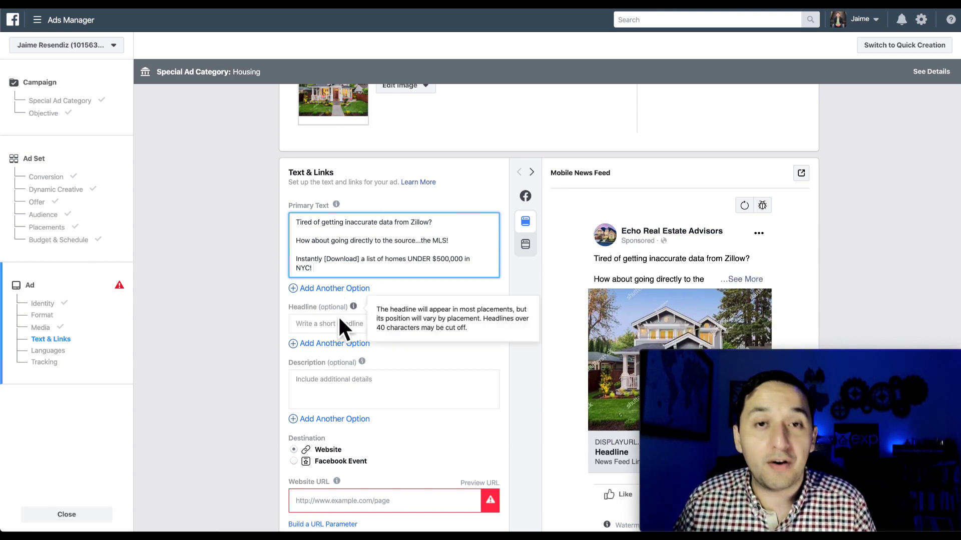
Step: Enter headline '[Download] List Today!' and description 'HOT NYC Homes!'
scroll(339, 320, "down", 1)
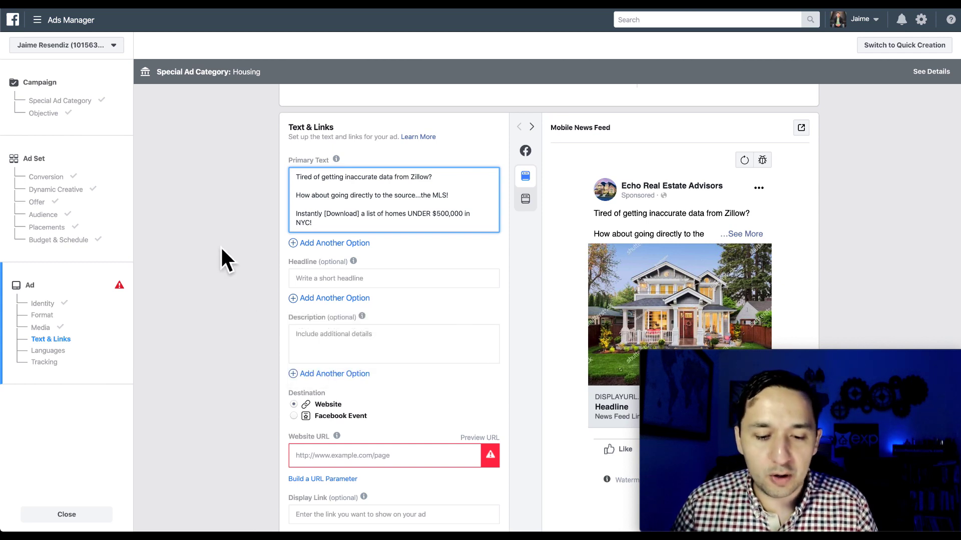
scroll(221, 249, "down", 1)
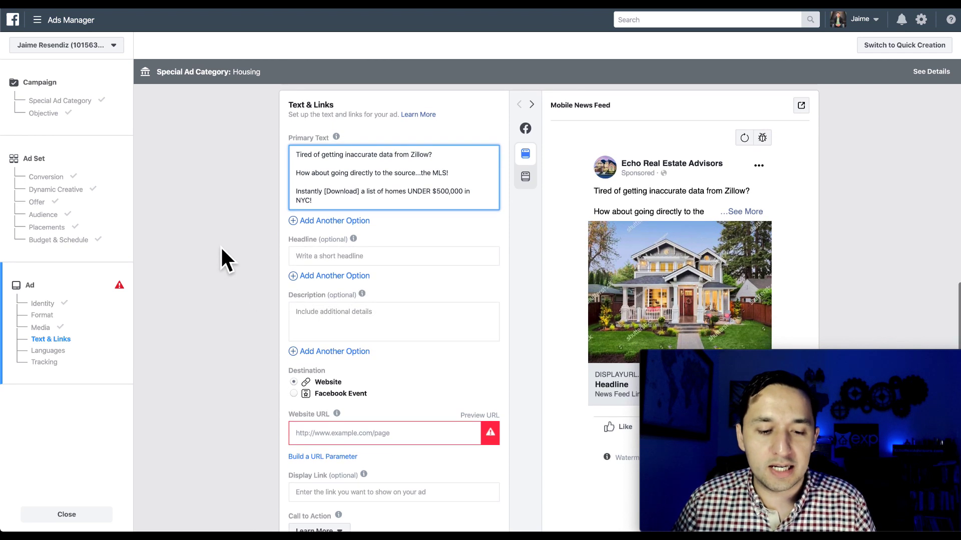
left_click(341, 257)
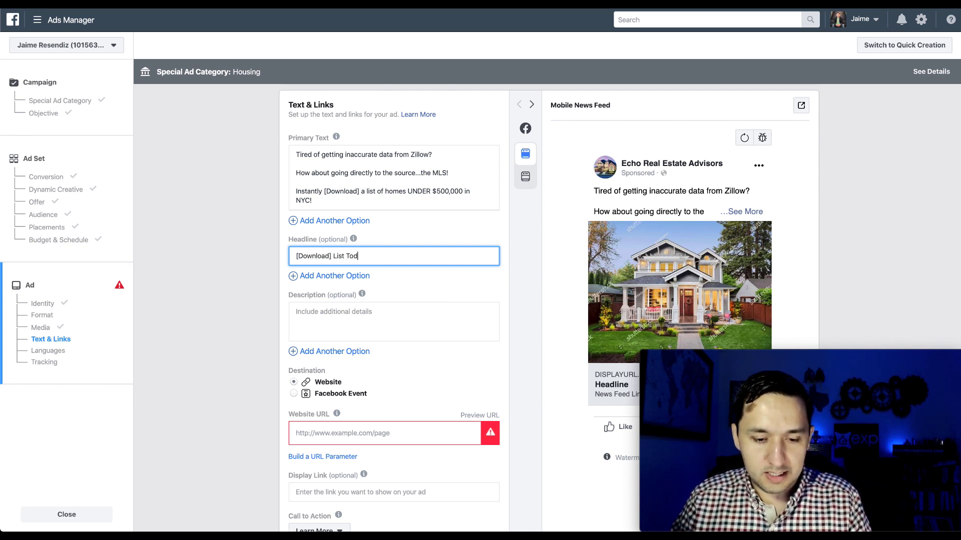
left_click(321, 326)
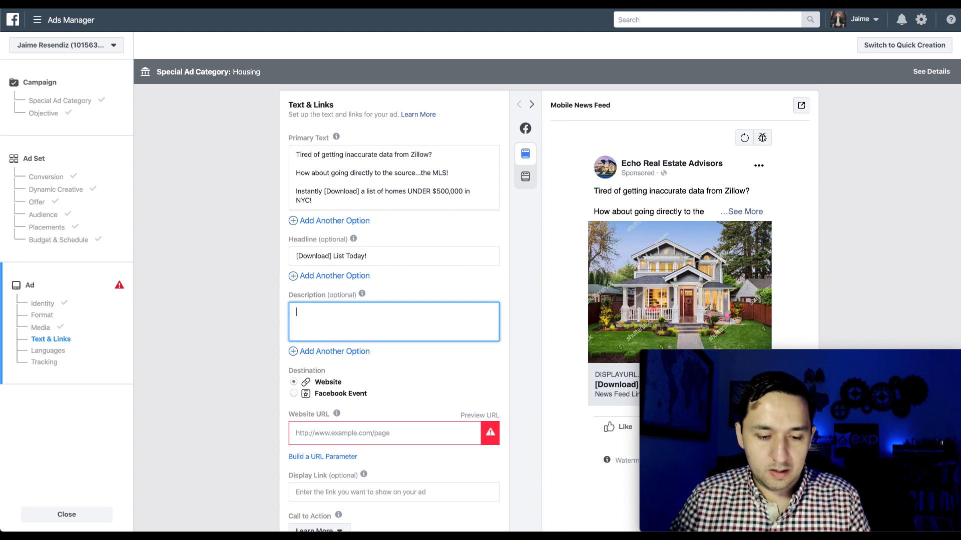
type("HOT NYC Homes!")
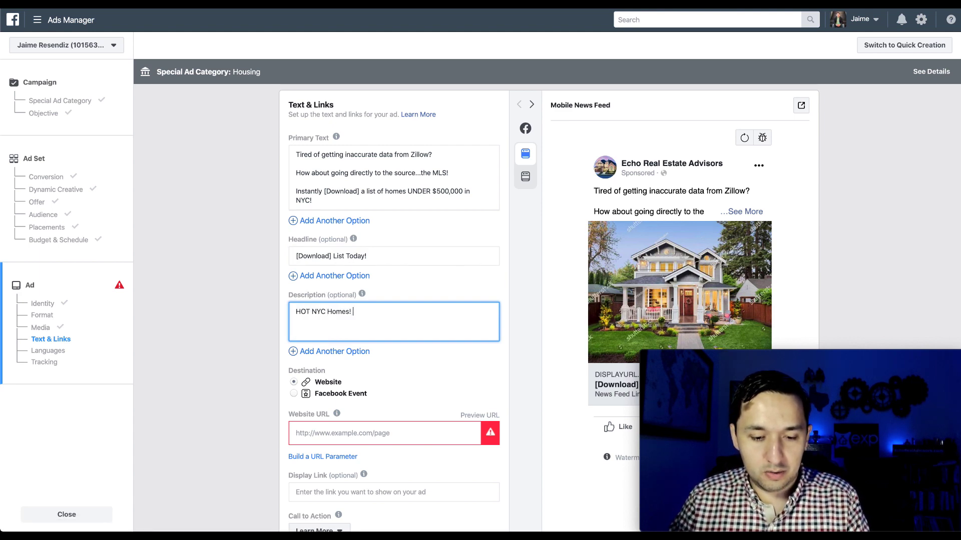
scroll(401, 360, "down", 3)
left_click(380, 361)
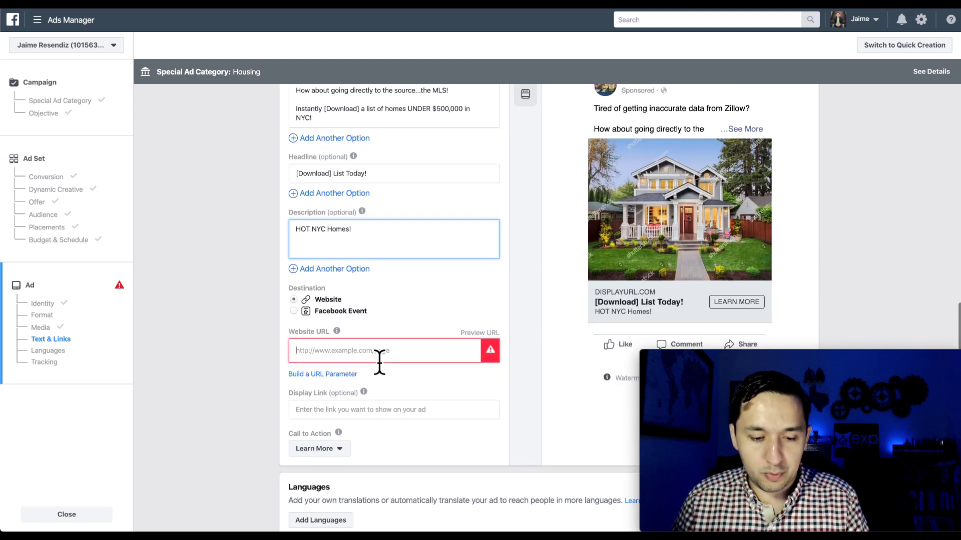
type("www.echr")
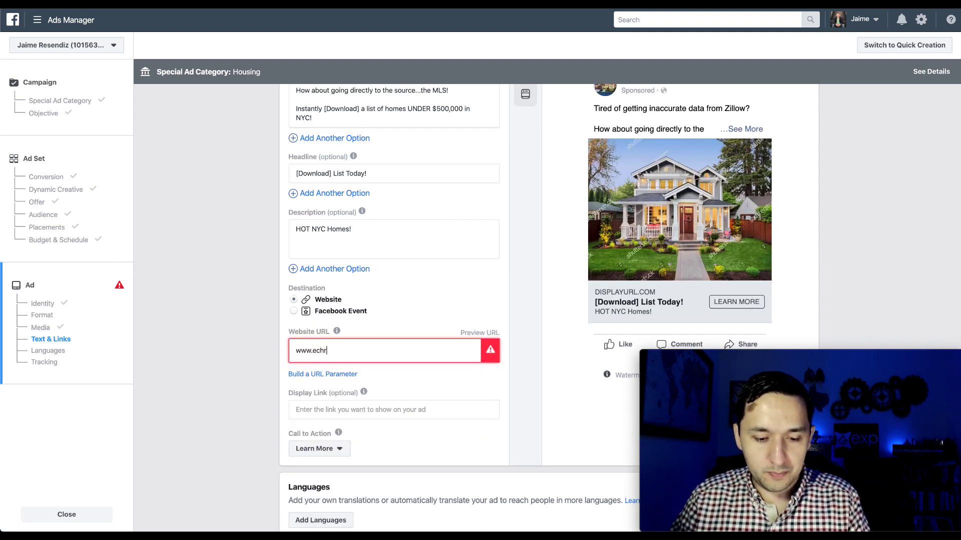
key("BackSpace")
type("orealadvisors.c")
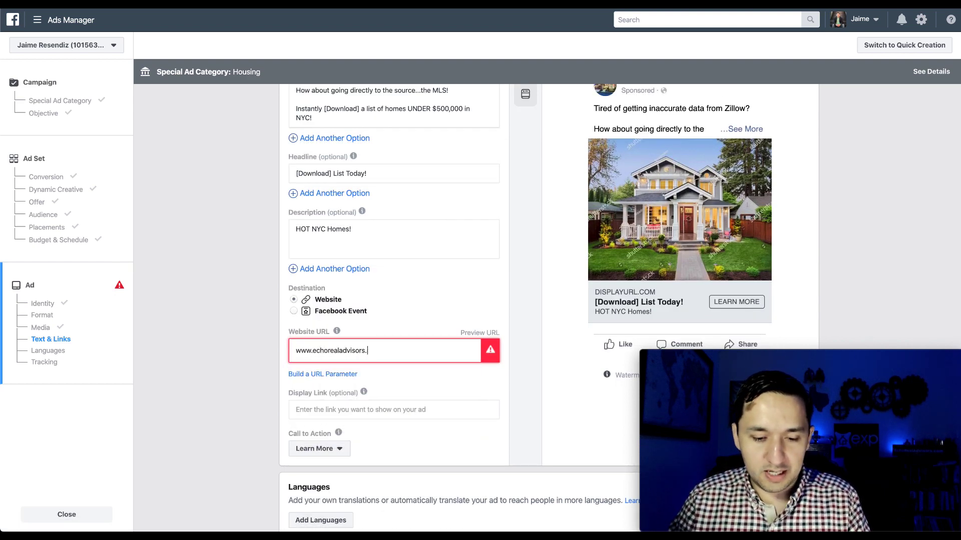
key("ctrl+Tab")
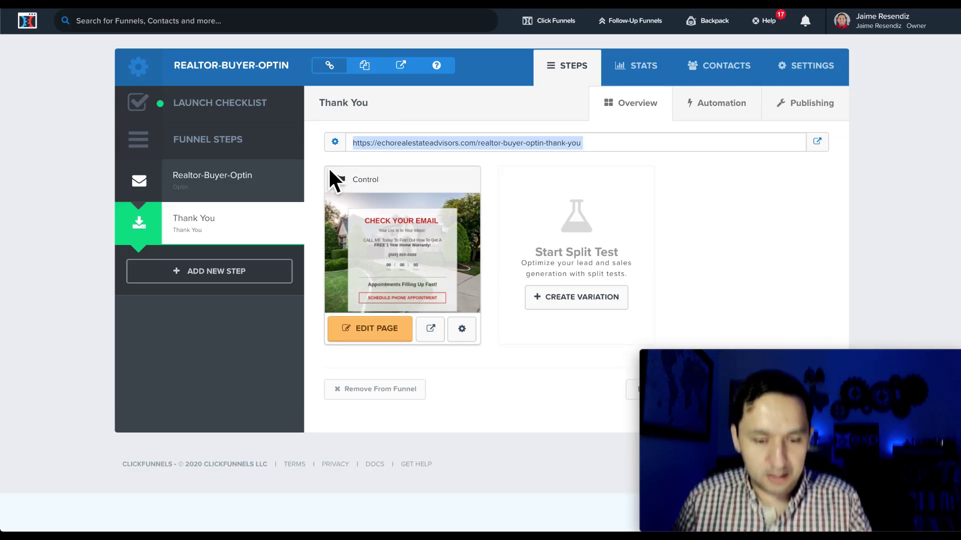
left_click(418, 150)
key("ctrl+c")
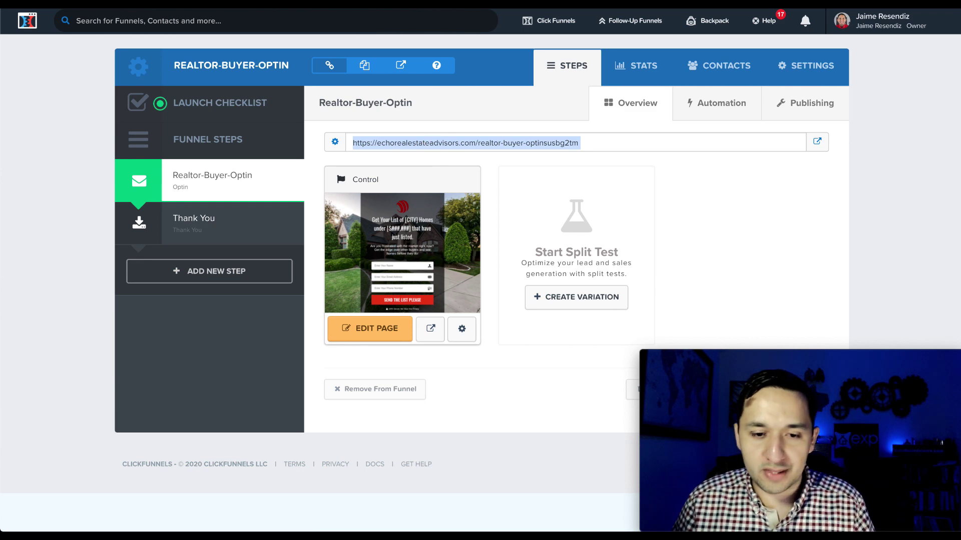
key("ctrl+Tab")
left_click(356, 346)
triple_click(353, 351)
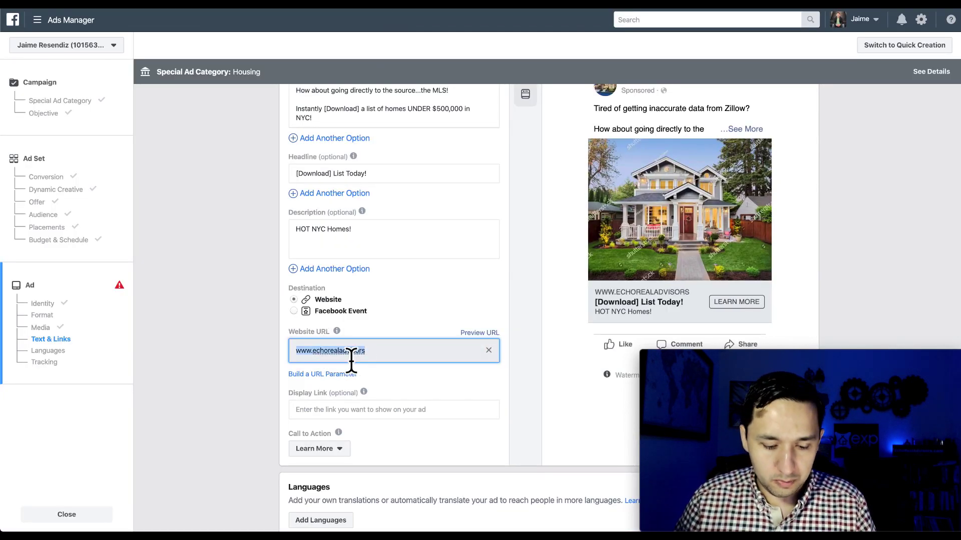
Step: Paste the ClickFunnels realtor-buyer-optin URL as the website URL and confirm Facebook Pixel tracking is on
key("ctrl+v")
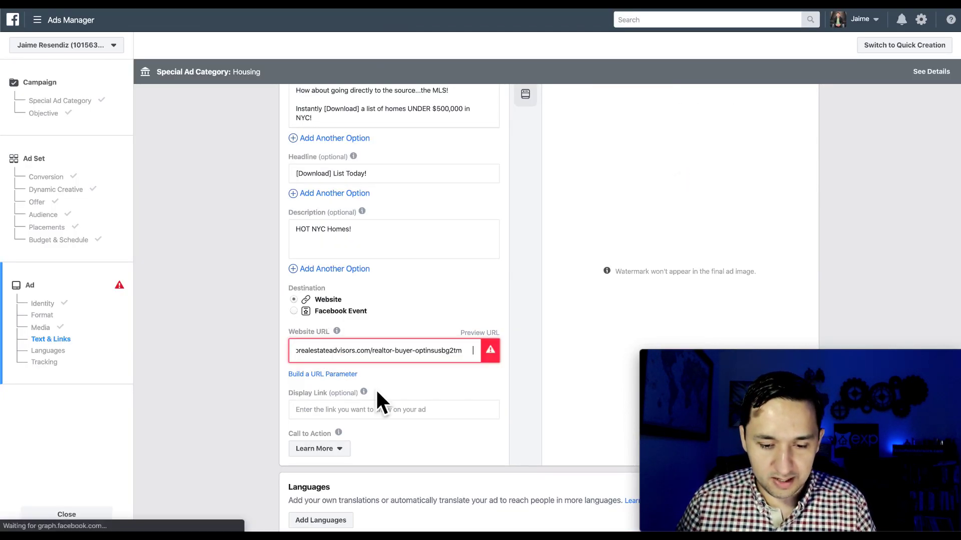
key("BackSpace")
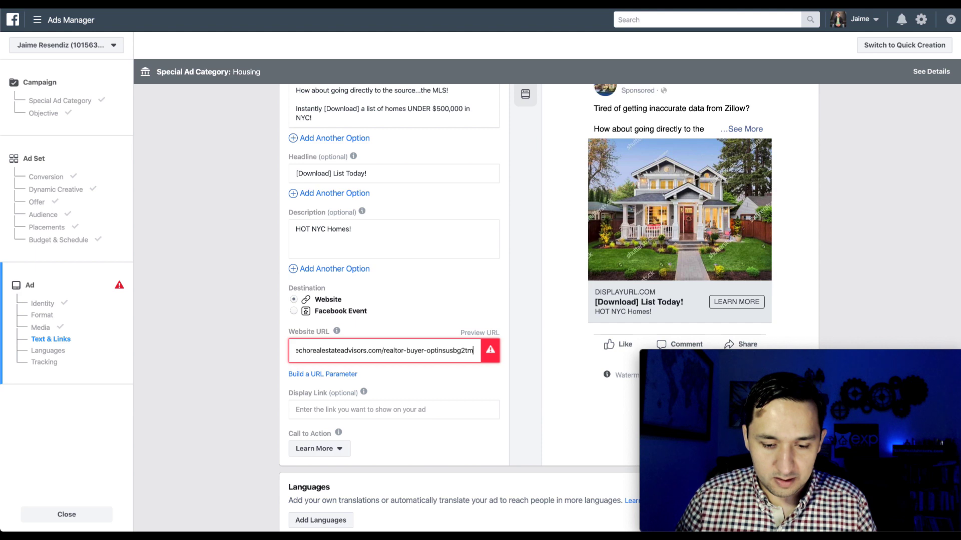
left_click(442, 390)
scroll(440, 386, "down", 7)
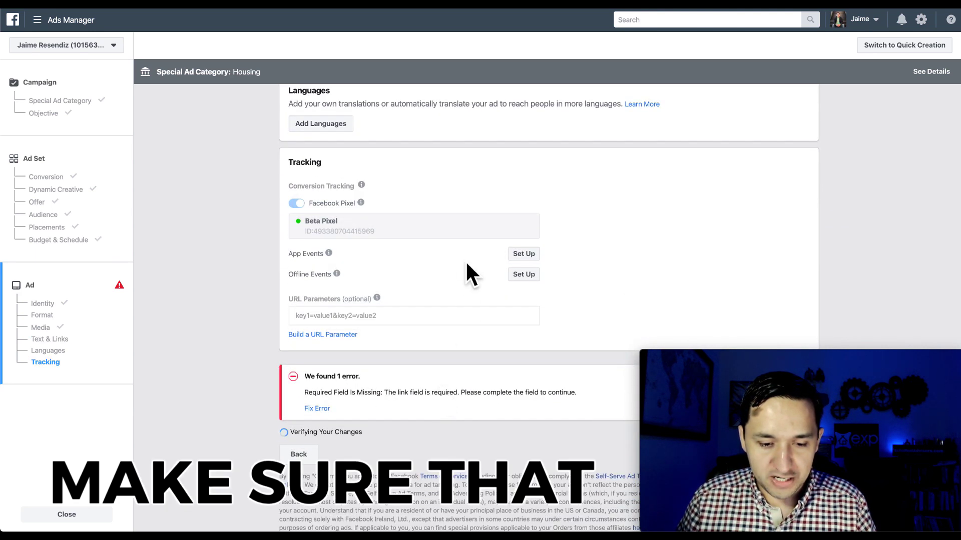
scroll(323, 214, "up", 2)
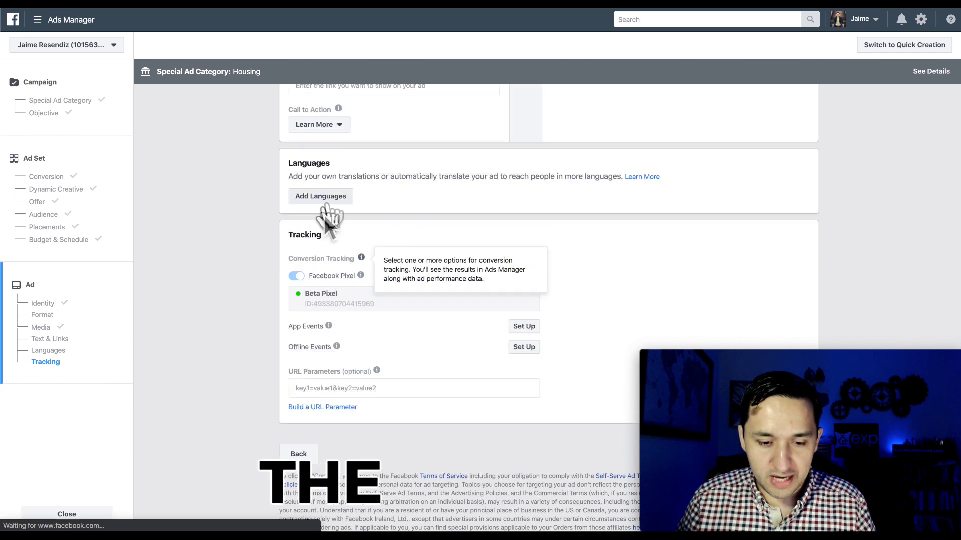
left_click(730, 353)
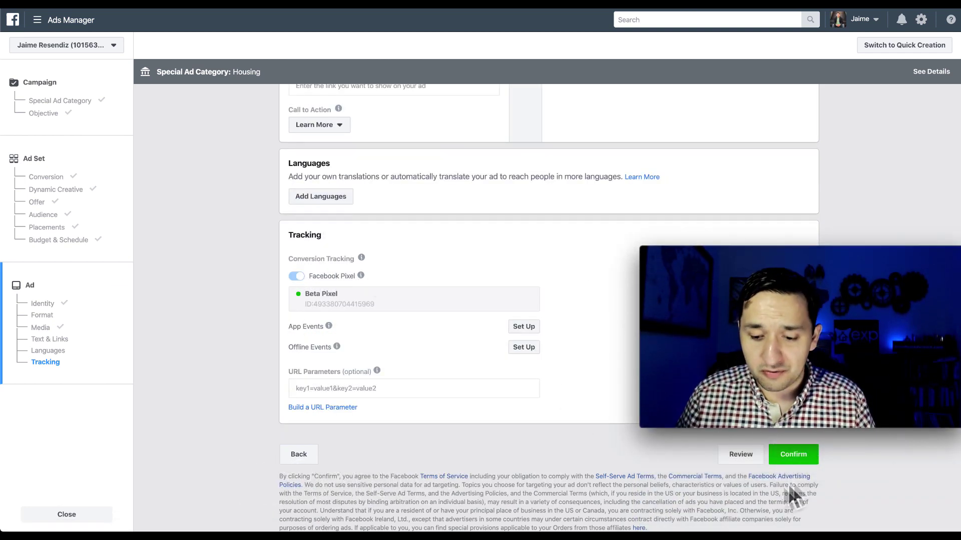